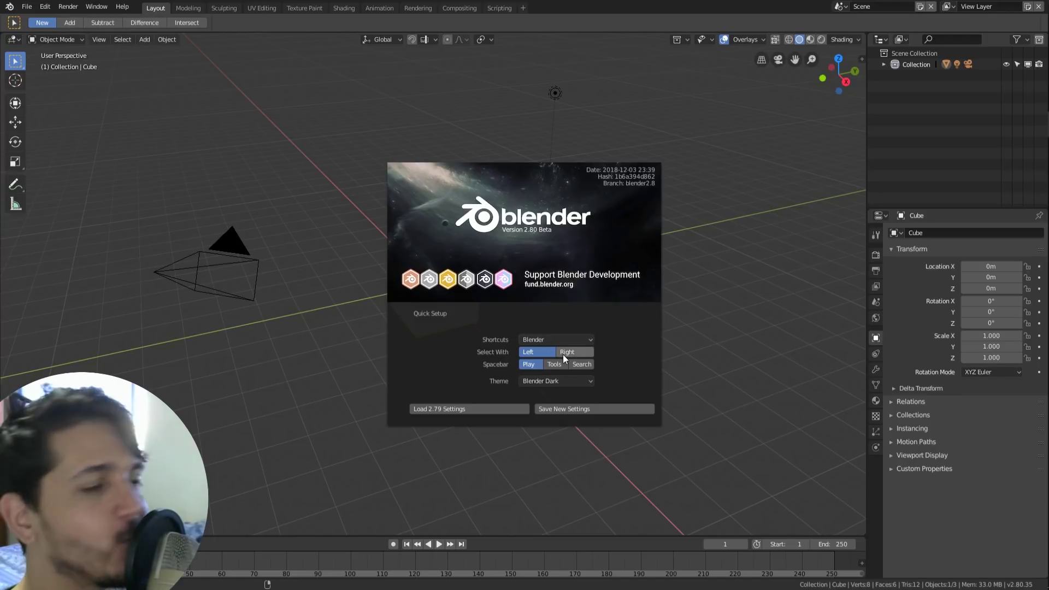
- Open the Quick Setup Shortcuts dropdown to list the Blender and Blender 27X presets
{"action": "left_click", "coordinate": [547, 339]}
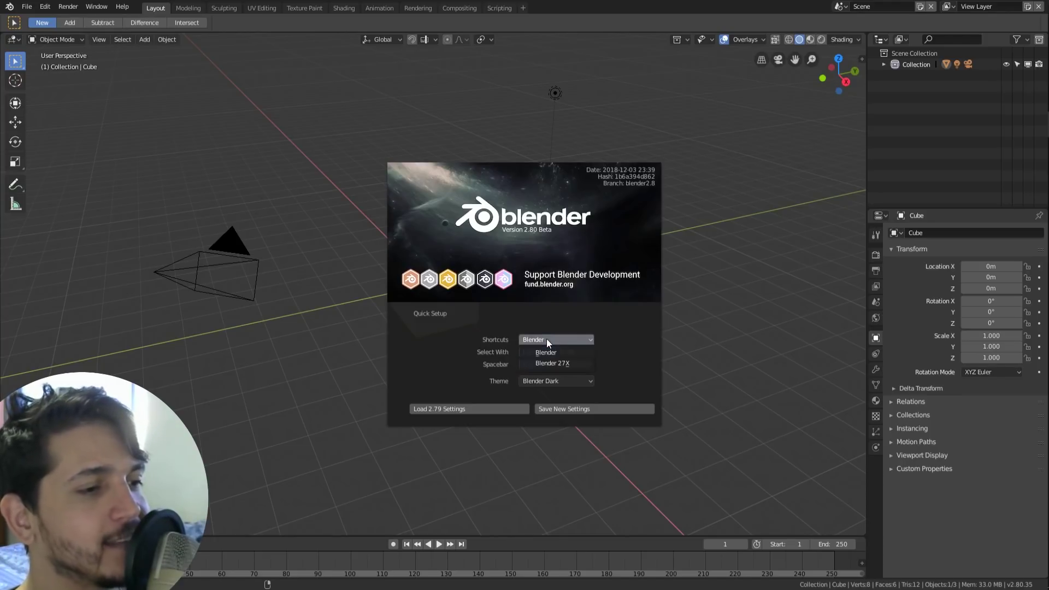
- Keep the Shortcuts preset on Blender and close the preset list
{"action": "left_click", "coordinate": [545, 337]}
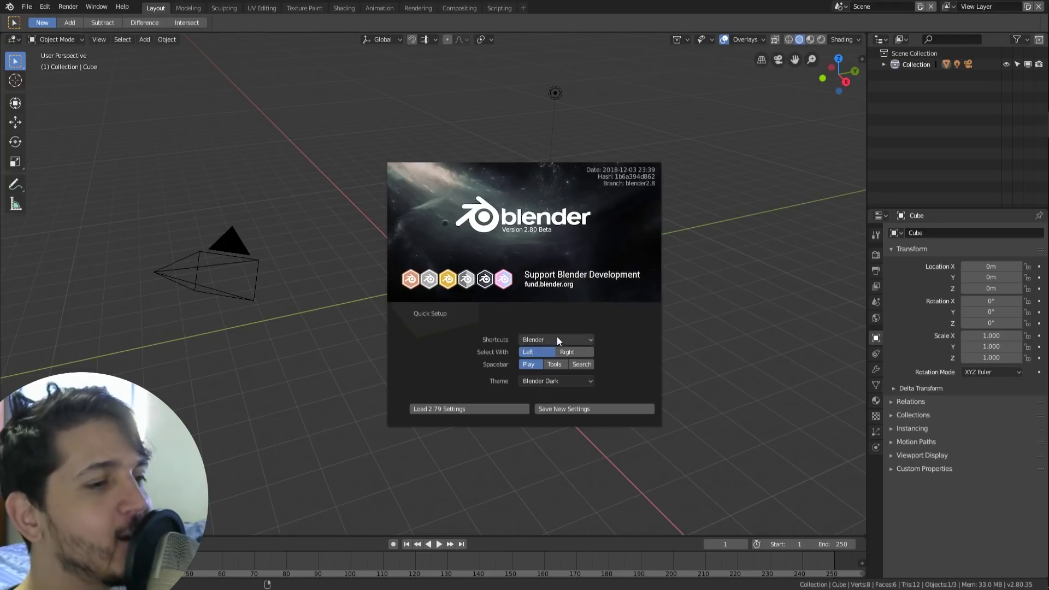
{"action": "left_click", "coordinate": [556, 336]}
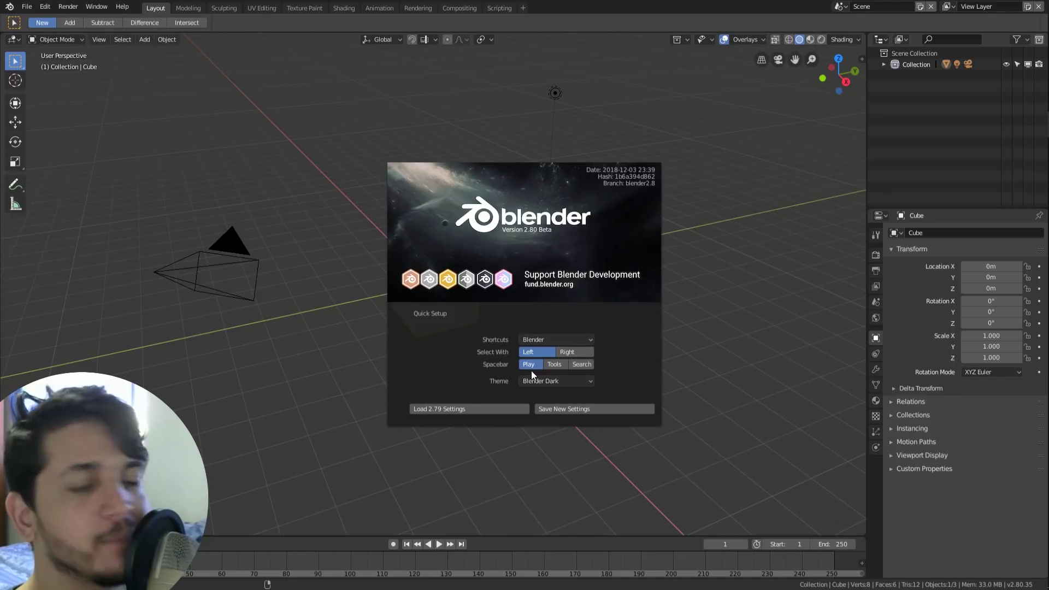
- Confirm the Blender Dark theme, save the new quick setup settings, and dismiss the splash
{"action": "left_click", "coordinate": [555, 381]}
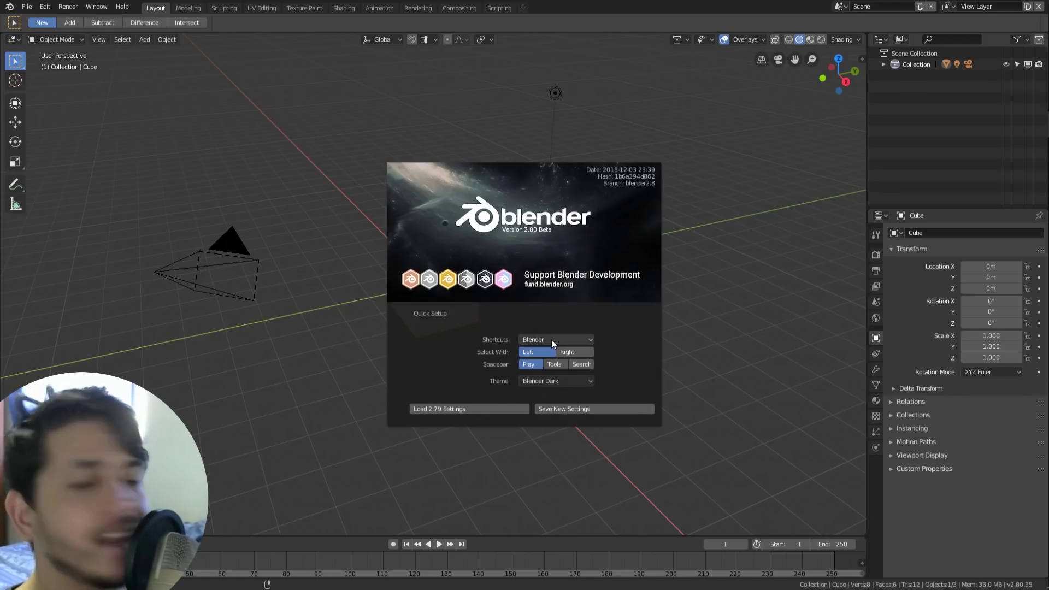
{"action": "left_click", "coordinate": [581, 409]}
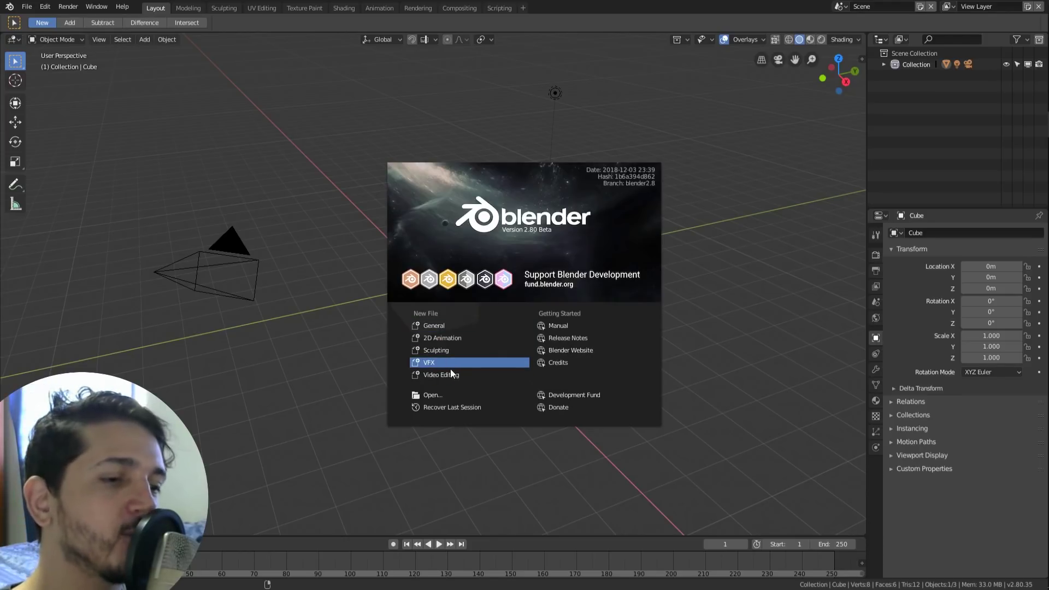
{"action": "left_click", "coordinate": [444, 325]}
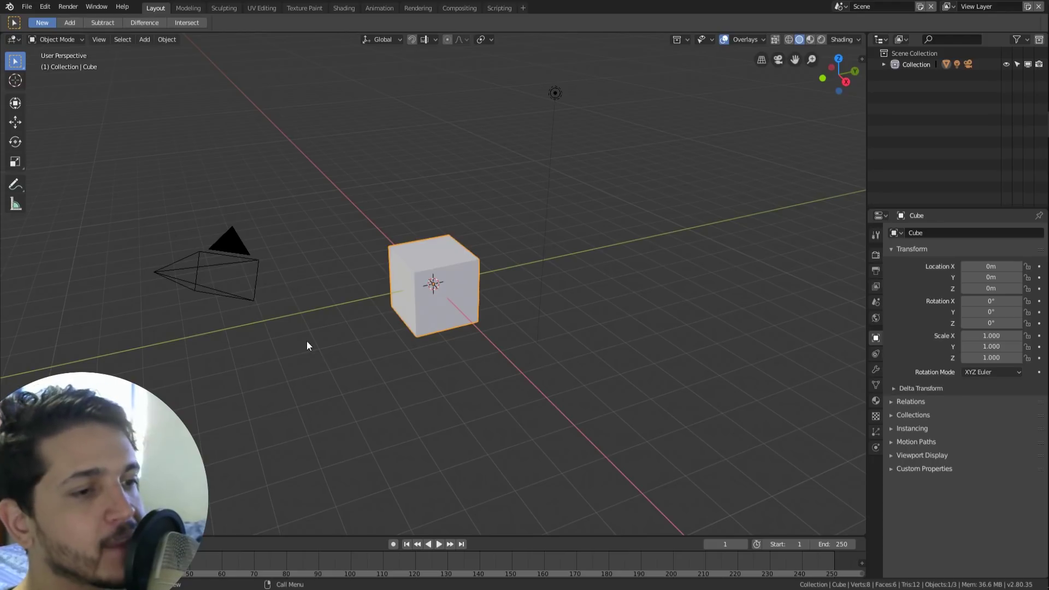
- Left-click the camera, cube and light in turn to try single selection
{"action": "left_click", "coordinate": [214, 254]}
{"action": "left_click", "coordinate": [461, 251]}
{"action": "left_click", "coordinate": [556, 92]}
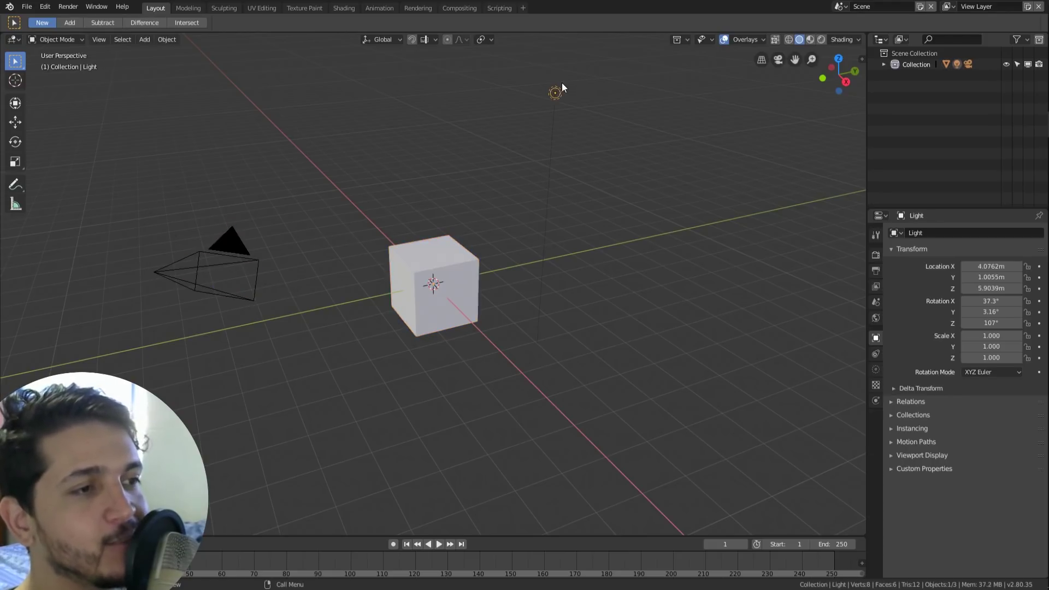
{"action": "left_click", "coordinate": [460, 290]}
{"action": "left_click", "coordinate": [201, 273]}
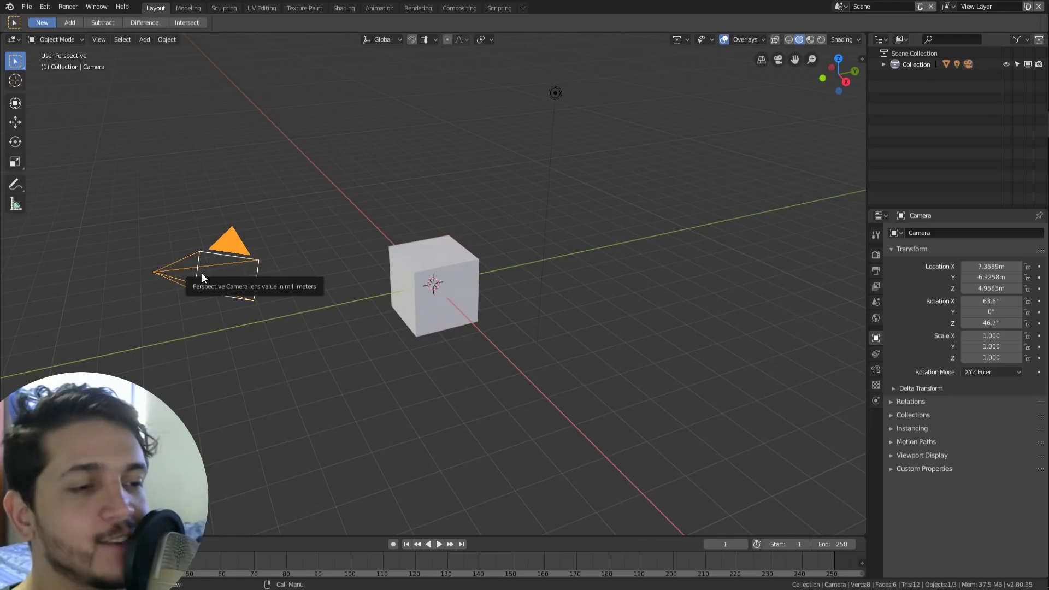
- Box-select all three objects, deselect everything, then bring up the cube's context menu
{"action": "left_click_drag", "start_coordinate": [162, 75], "coordinate": [582, 467]}
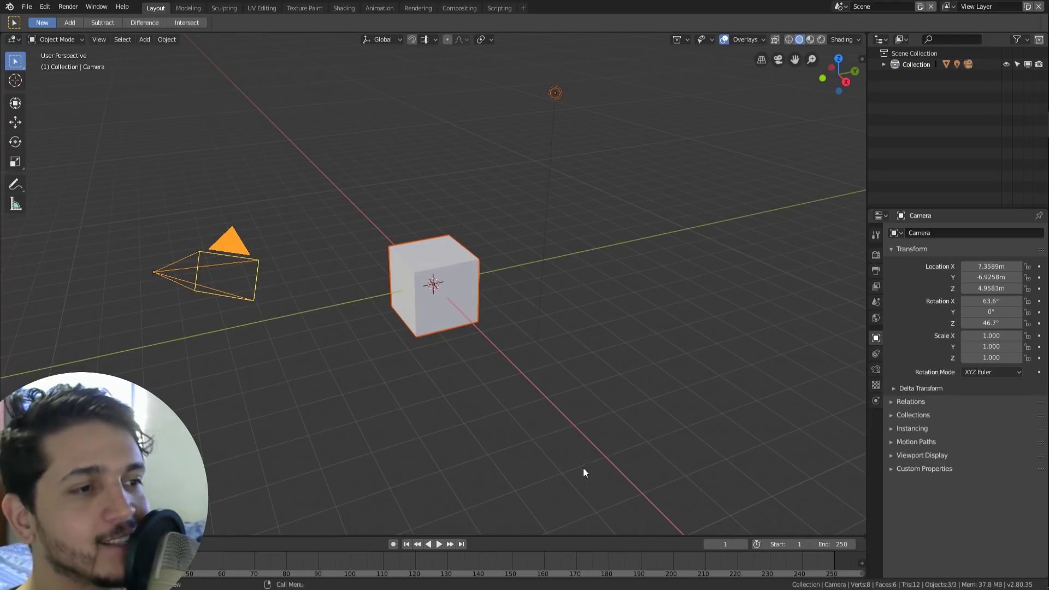
{"action": "left_click", "coordinate": [685, 116]}
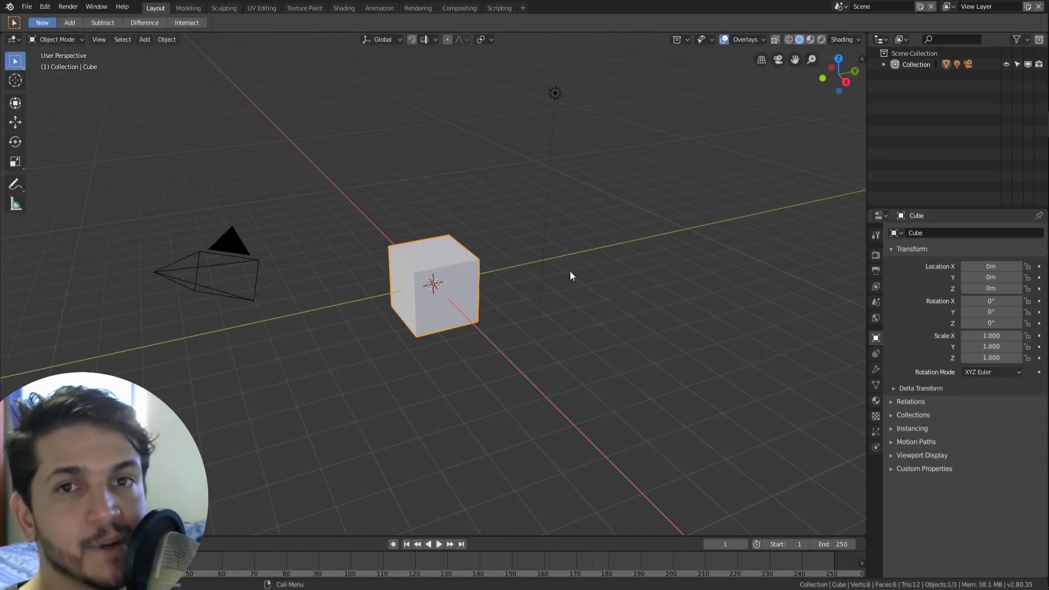
{"action": "right_click", "coordinate": [441, 280]}
{"action": "left_click", "coordinate": [441, 280]}
{"action": "right_click", "coordinate": [416, 240]}
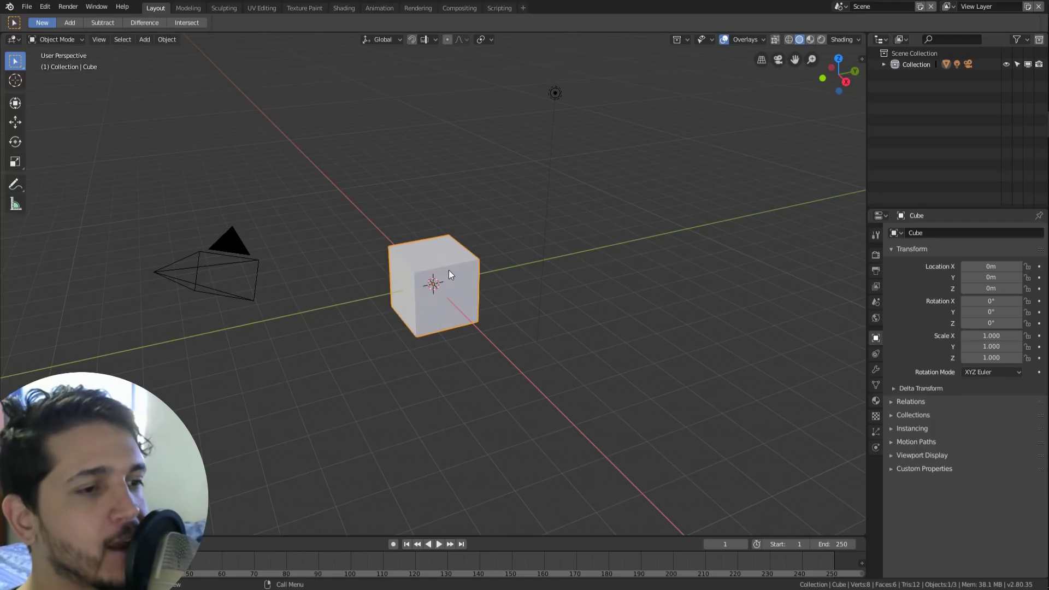
{"action": "right_click", "coordinate": [431, 273]}
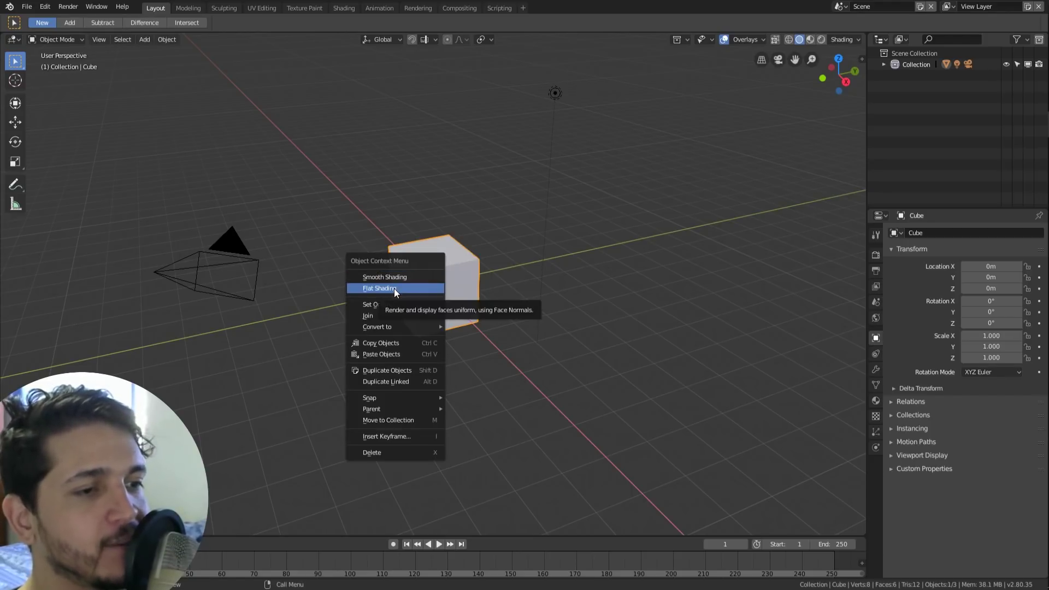
{"action": "left_click", "coordinate": [395, 289]}
{"action": "right_click", "coordinate": [430, 264]}
{"action": "left_click", "coordinate": [418, 251]}
{"action": "right_click", "coordinate": [436, 269]}
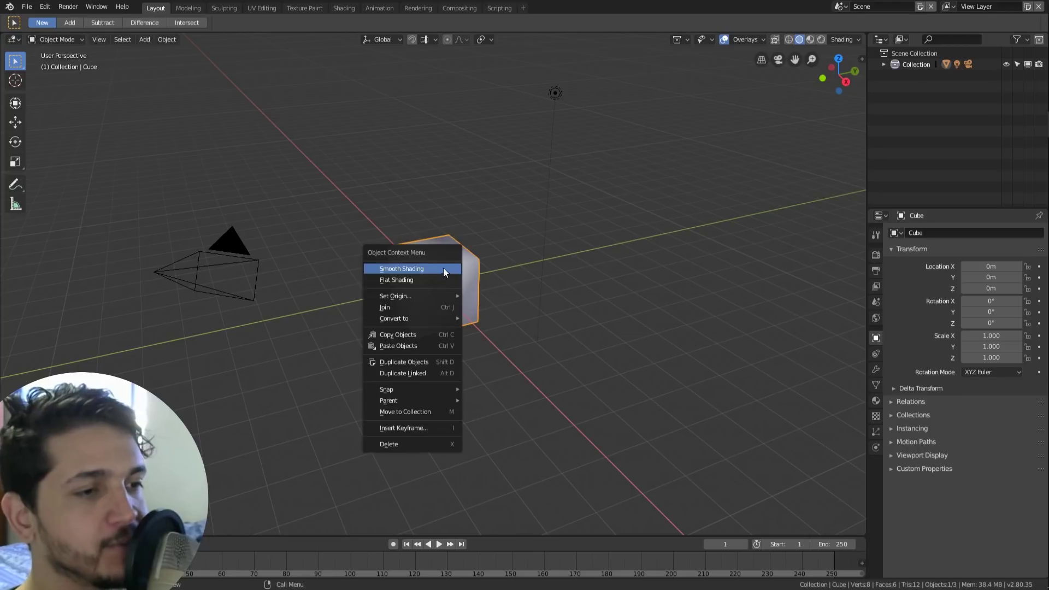
{"action": "left_click", "coordinate": [439, 280]}
{"action": "left_click", "coordinate": [558, 94]}
{"action": "right_click", "coordinate": [560, 94]}
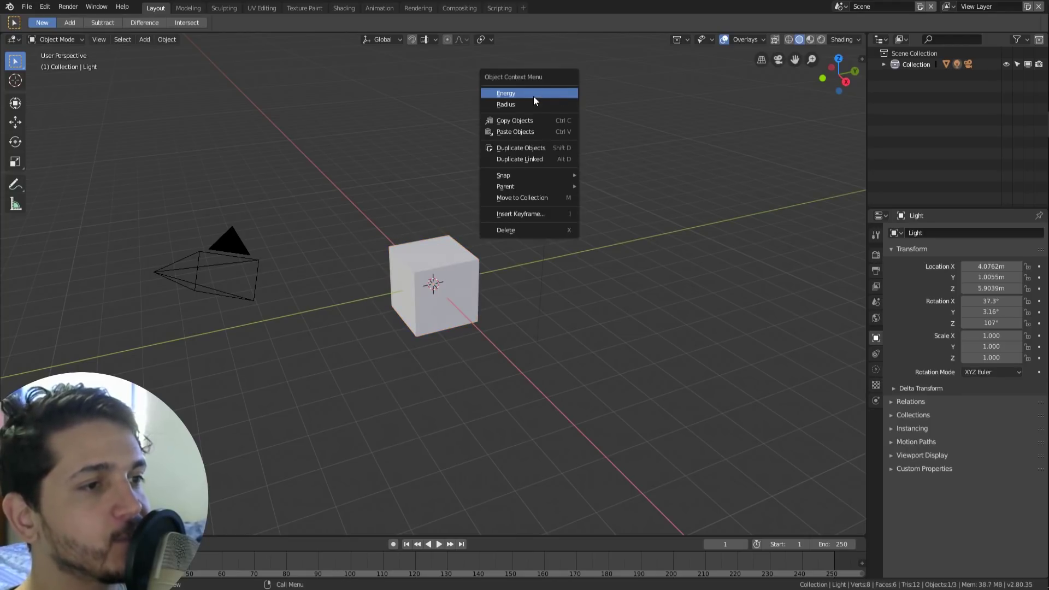
{"action": "left_click", "coordinate": [197, 281]}
{"action": "right_click", "coordinate": [198, 281]}
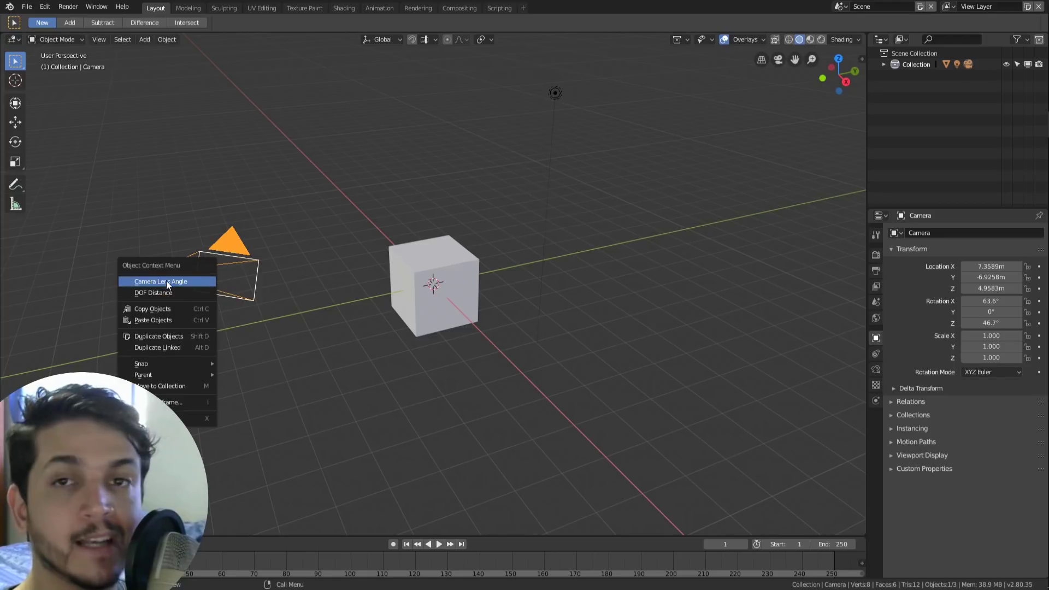
{"action": "left_click", "coordinate": [416, 271]}
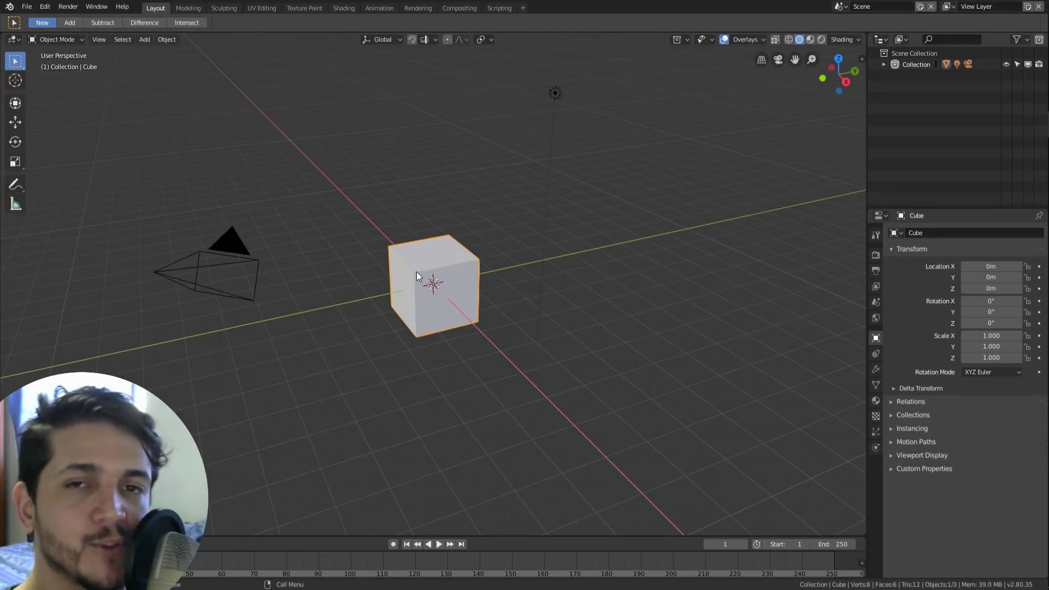
{"action": "right_click", "coordinate": [392, 254]}
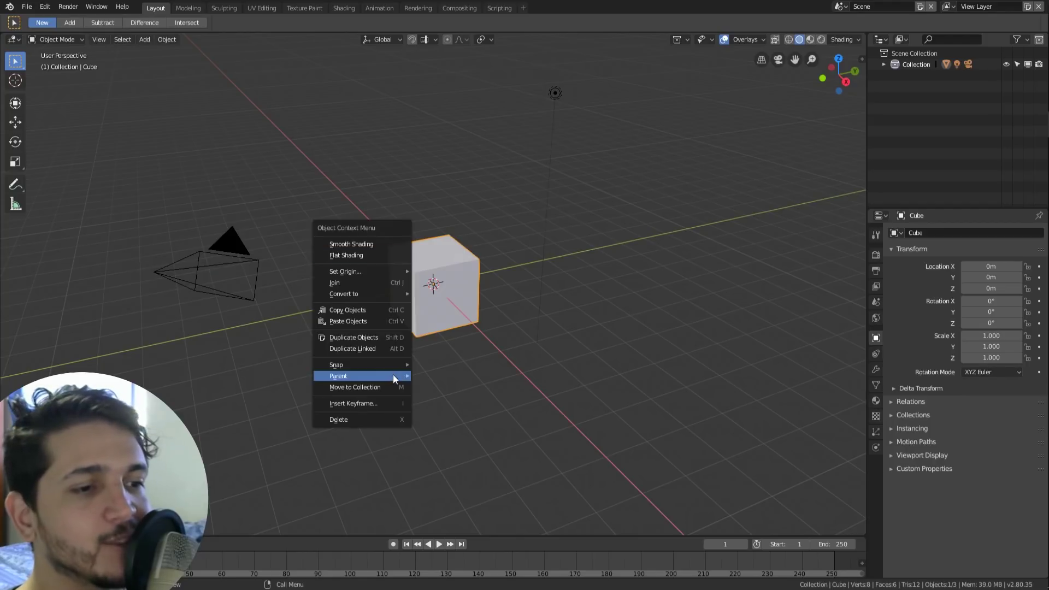
{"action": "right_click", "coordinate": [437, 261]}
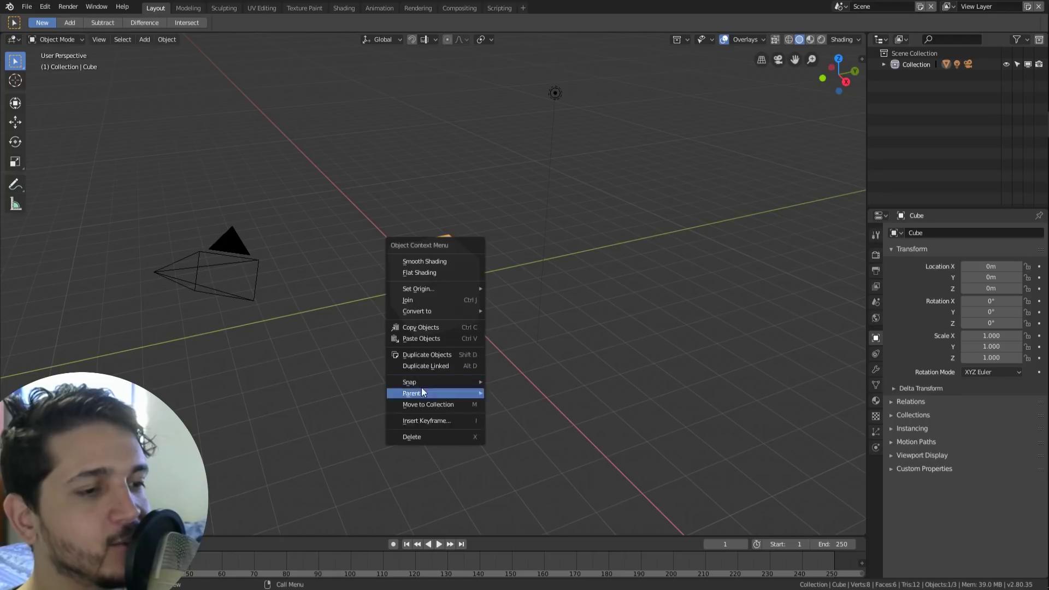
{"action": "left_click", "coordinate": [214, 260]}
{"action": "right_click", "coordinate": [160, 269]}
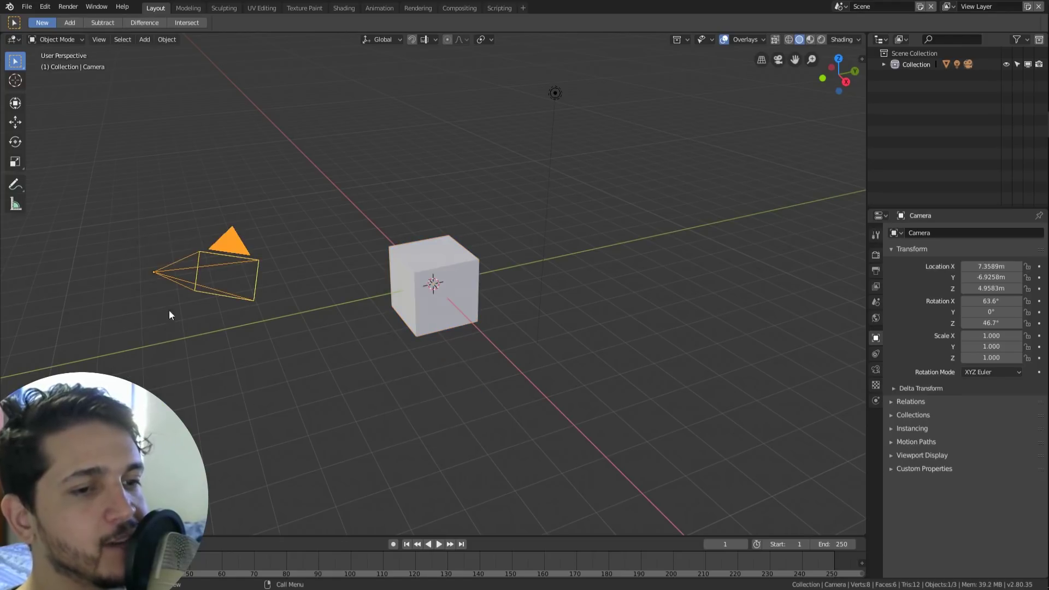
{"action": "right_click", "coordinate": [174, 271]}
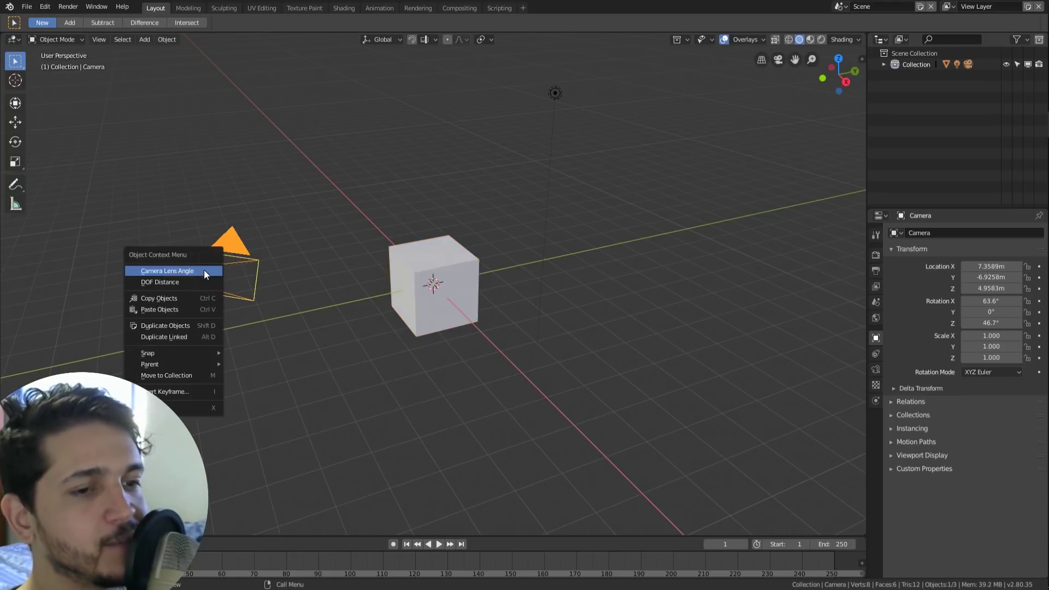
{"action": "left_click", "coordinate": [440, 293]}
{"action": "right_click", "coordinate": [437, 299]}
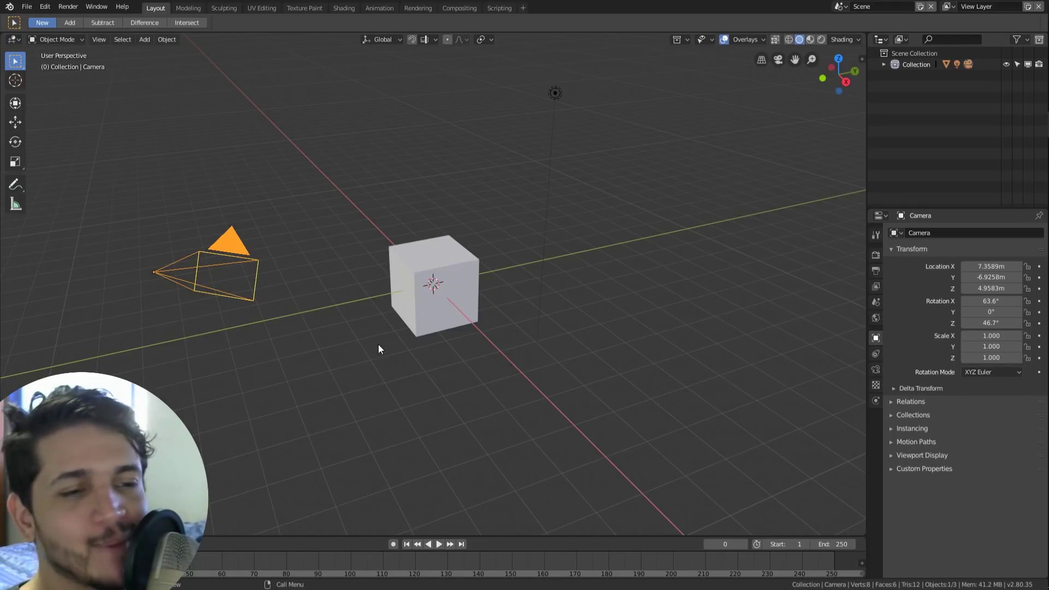
- Move the cube straight up along Z to about 3.34 m height
{"action": "left_click", "coordinate": [414, 262]}
{"action": "key", "text": "g"}
{"action": "key", "text": "z"}
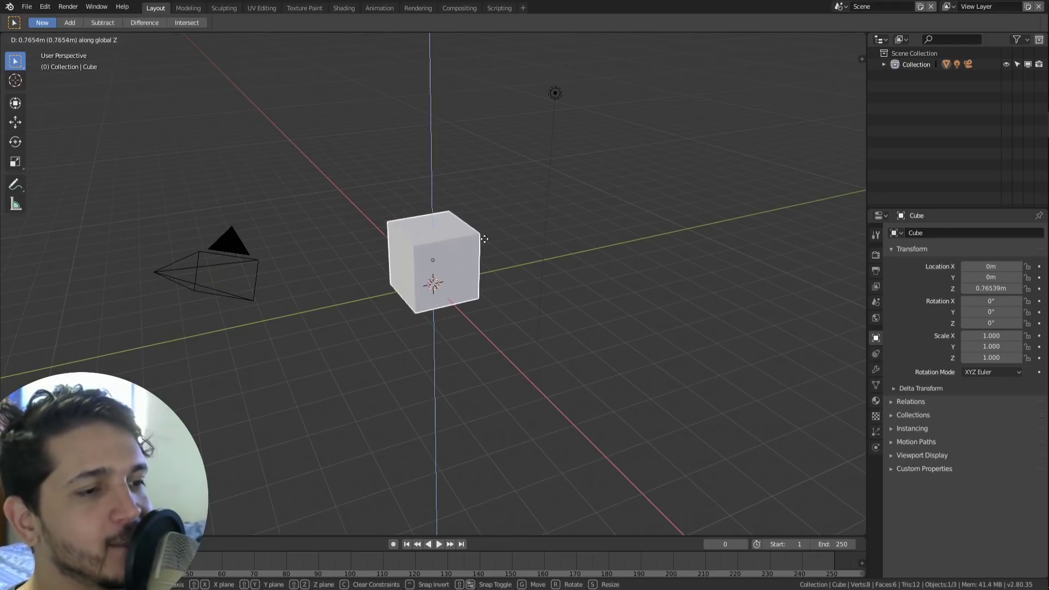
{"action": "left_click", "coordinate": [438, 167]}
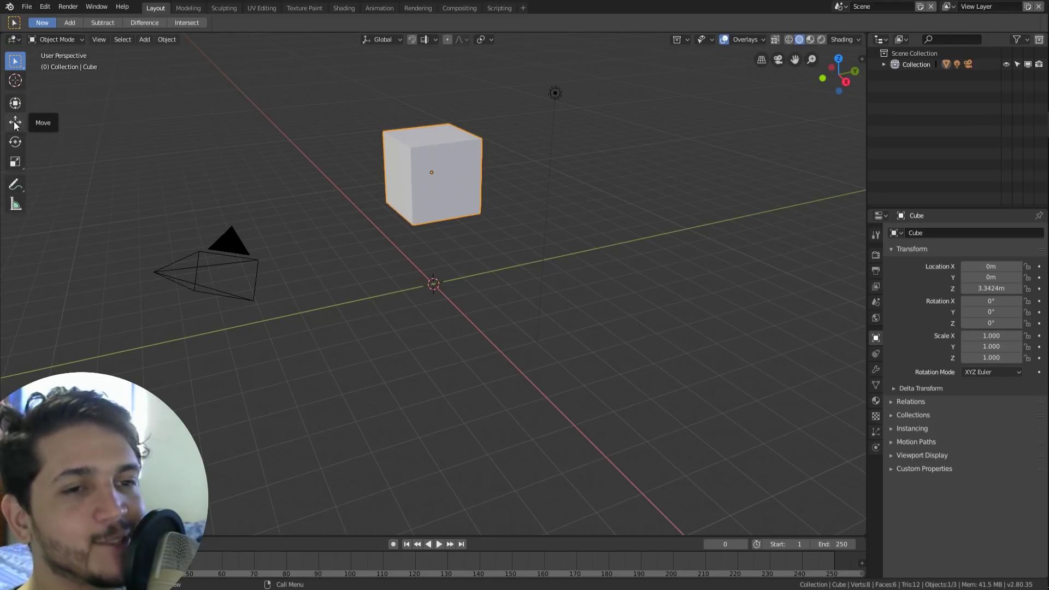
- Lower the cube to about 1.05 m using the Move tool's blue gizmo arrow
{"action": "left_click", "coordinate": [14, 122]}
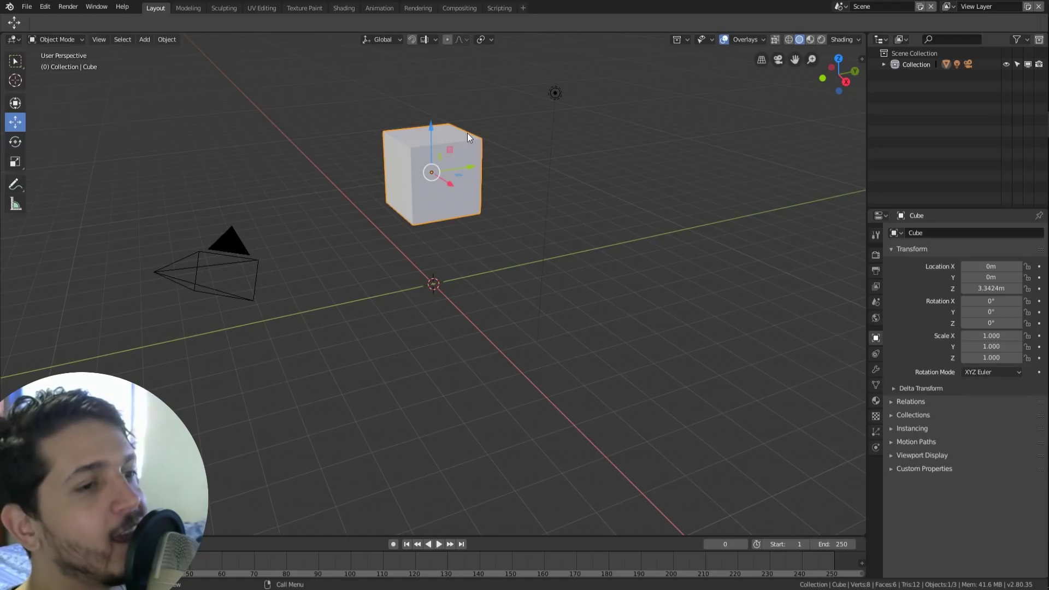
{"action": "mouse_move", "coordinate": [434, 119]}
{"action": "left_mouse_down"}
{"action": "mouse_move", "coordinate": [465, 220]}
{"action": "mouse_move", "coordinate": [402, 257]}
{"action": "left_mouse_up"}
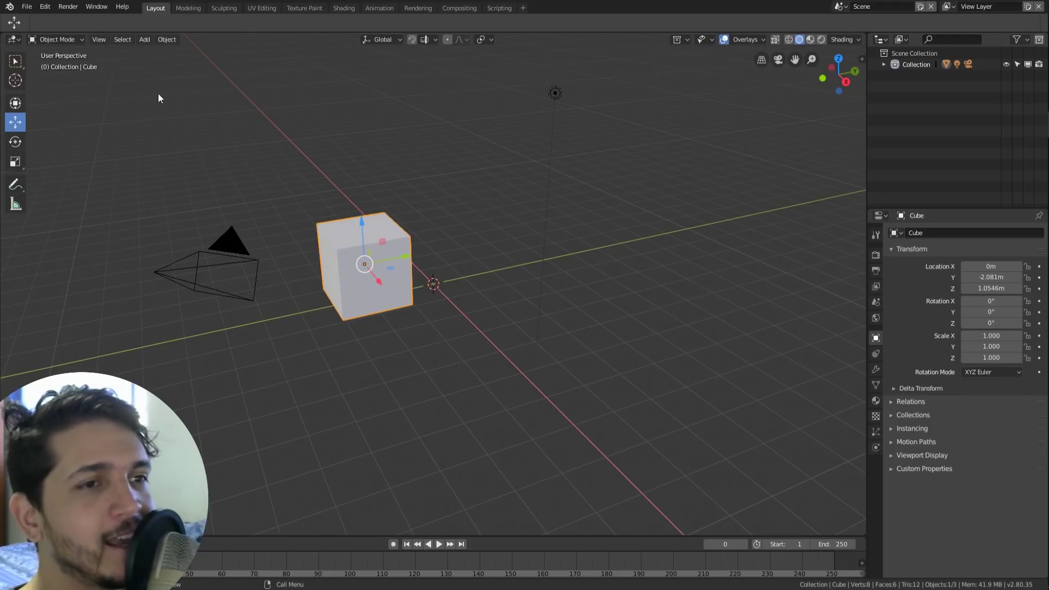
- Visit the Sculpting workspace and pick the Crease brush
{"action": "left_click", "coordinate": [227, 9]}
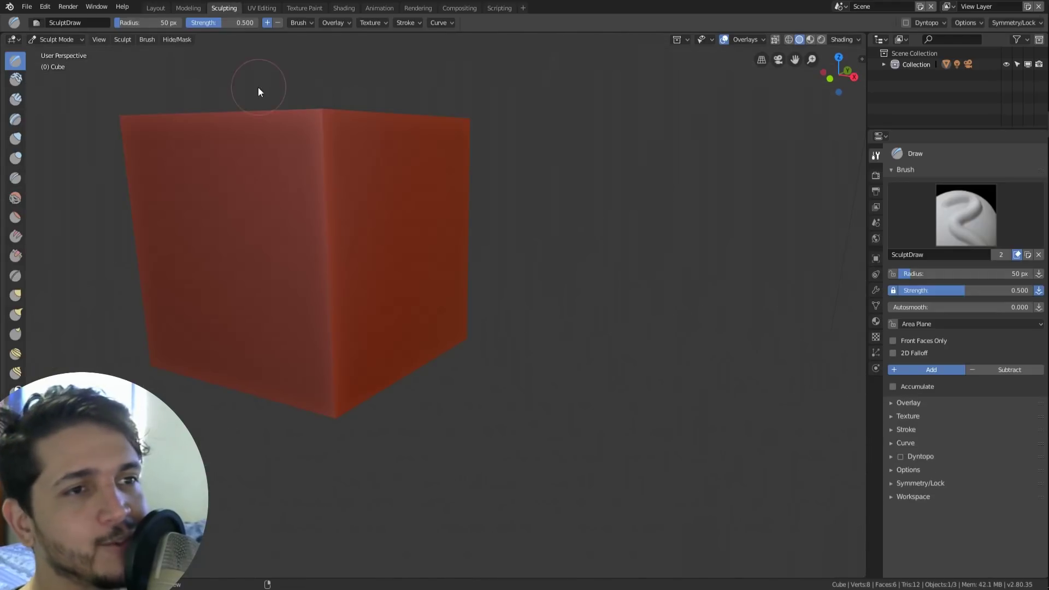
{"action": "left_click", "coordinate": [16, 119]}
{"action": "left_click", "coordinate": [15, 178]}
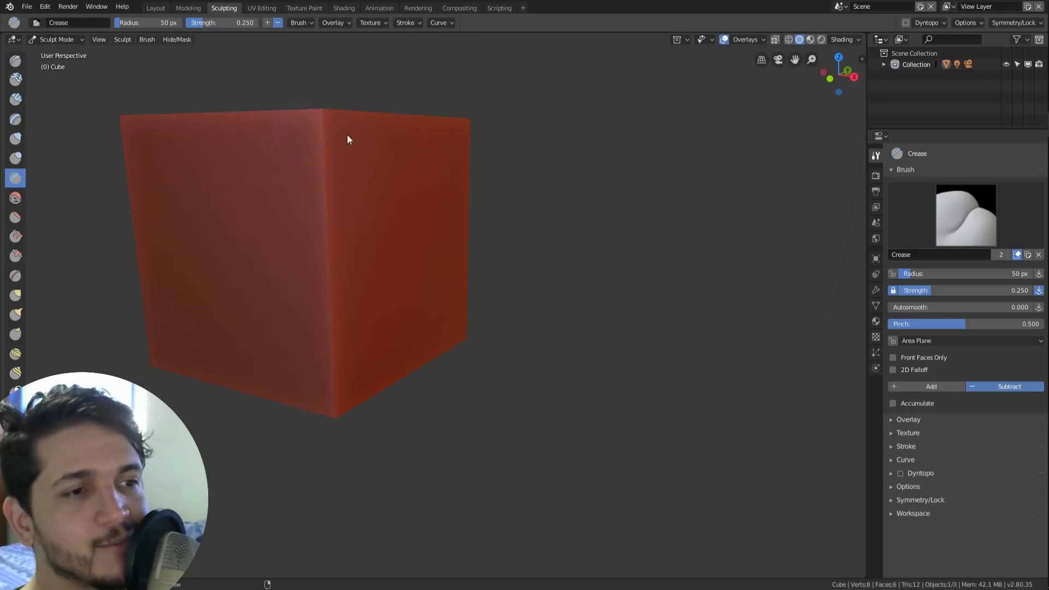
- Return to Layout, choose the Rotate tool, then switch to the Modeling workspace
{"action": "left_click", "coordinate": [158, 8]}
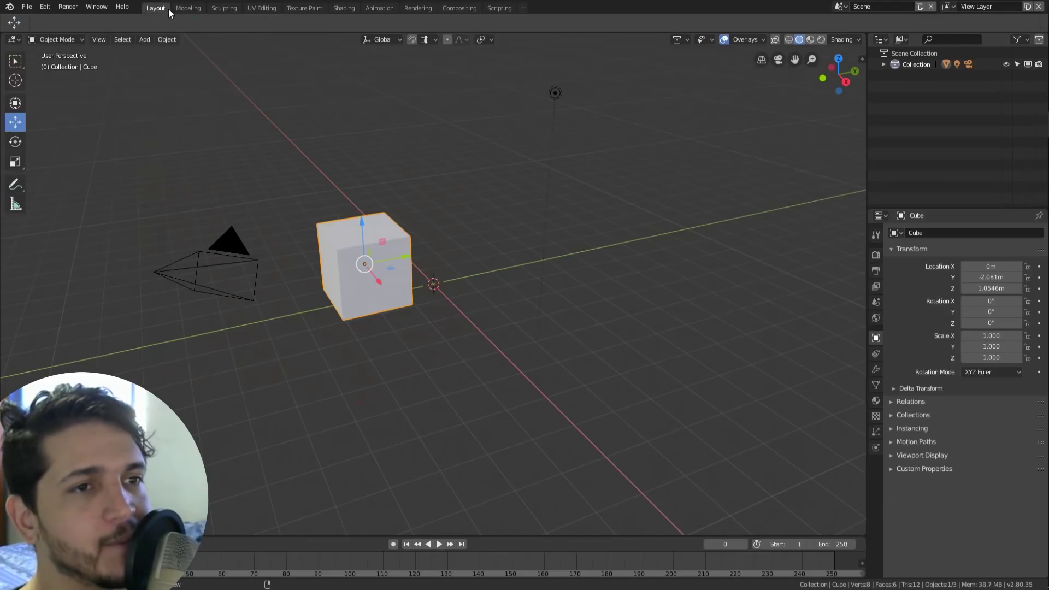
{"action": "left_click", "coordinate": [16, 141]}
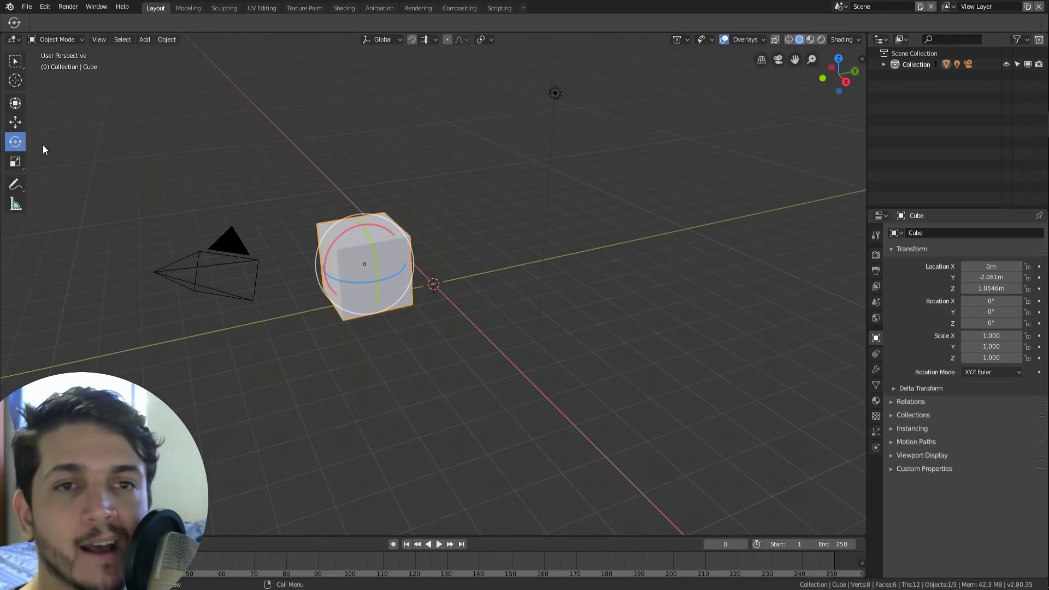
{"action": "left_click", "coordinate": [186, 8]}
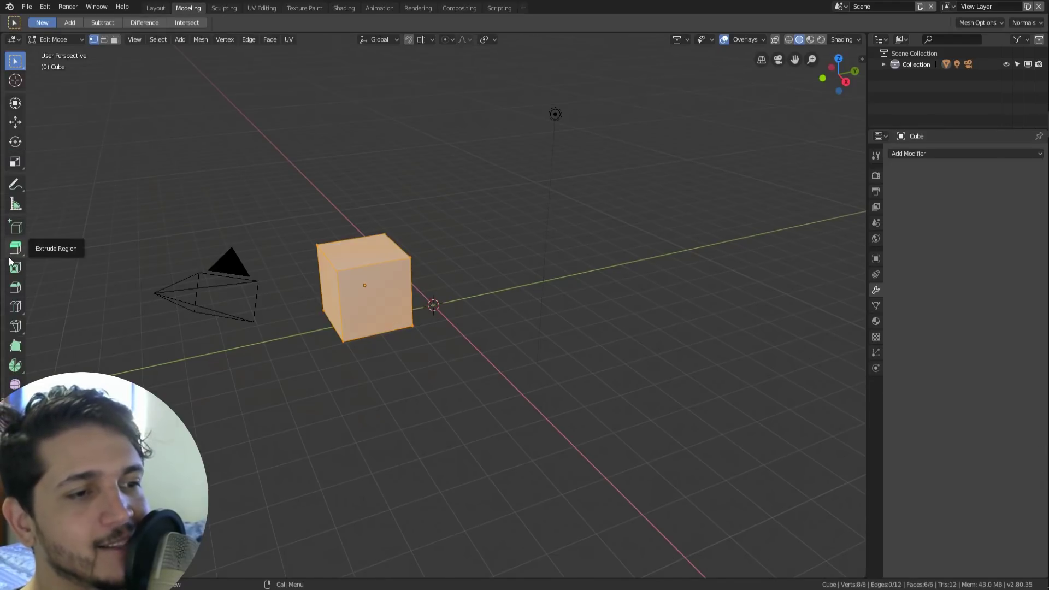
- Frame the cube and bevel all of its edges with the Bevel tool
{"action": "key", "text": "KP_Decimal"}
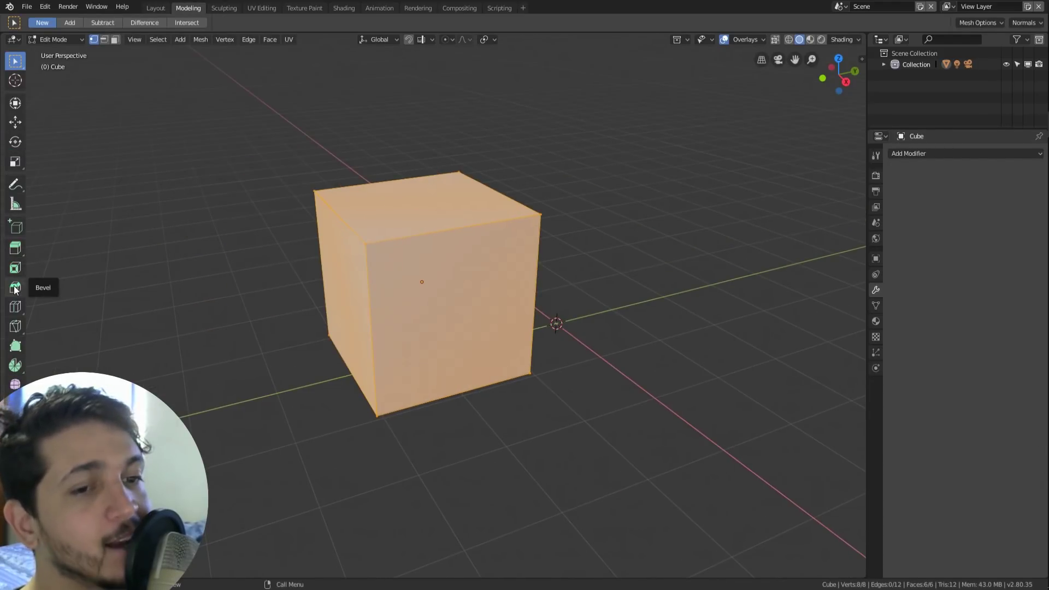
{"action": "left_click", "coordinate": [15, 288]}
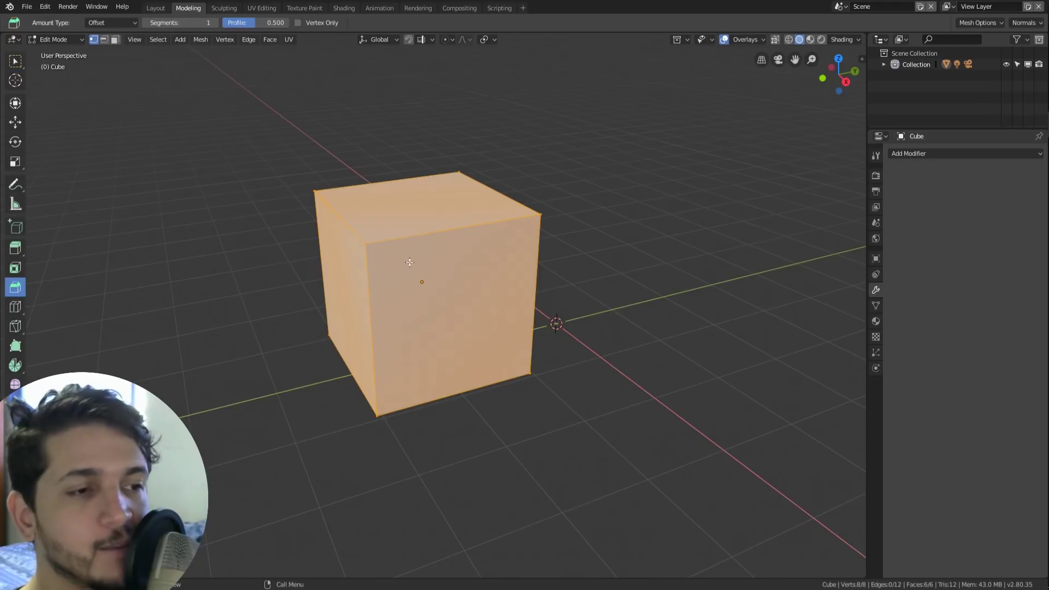
{"action": "left_click_drag", "start_coordinate": [410, 261], "coordinate": [475, 252]}
{"action": "left_click", "coordinate": [475, 252]}
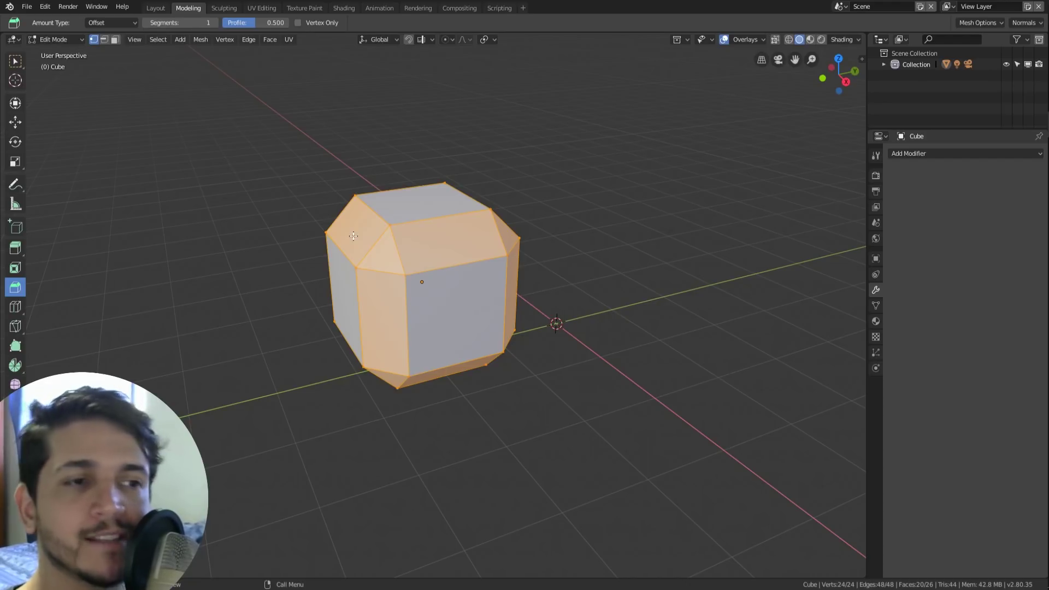
- Deselect the mesh, select a top corner vertex, orbit slightly, and choose the Loop Cut tool
{"action": "left_click", "coordinate": [372, 113]}
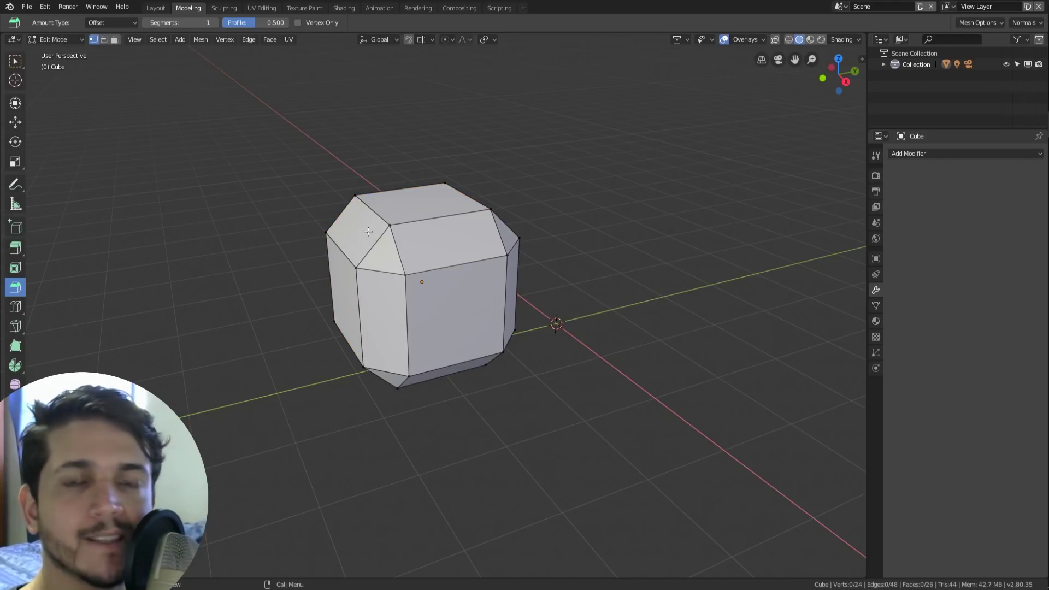
{"action": "left_click", "coordinate": [389, 224]}
{"action": "middle_click_drag", "start_coordinate": [389, 224], "coordinate": [474, 276]}
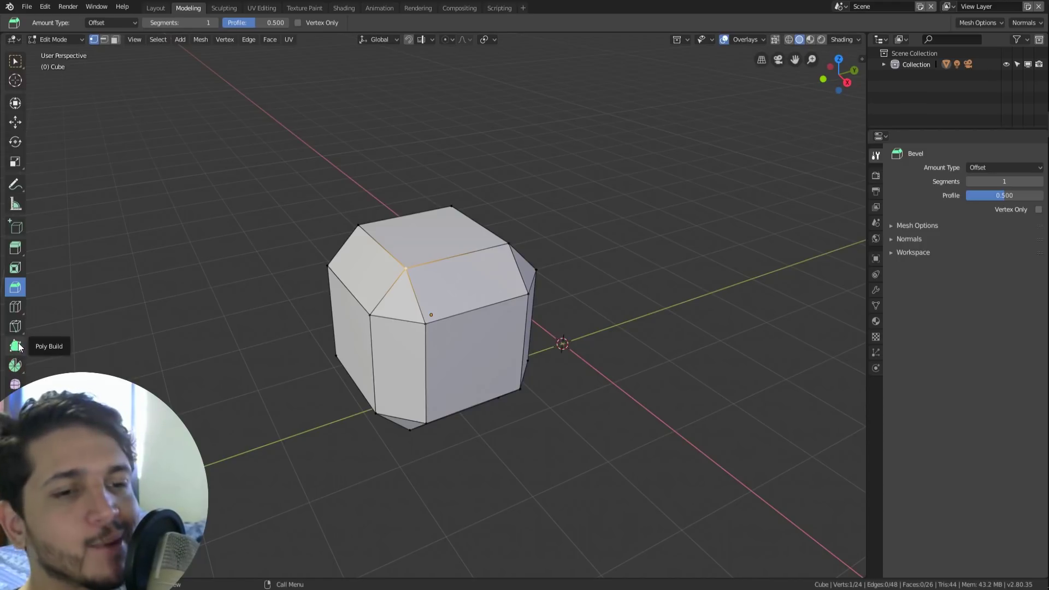
{"action": "left_click", "coordinate": [15, 306]}
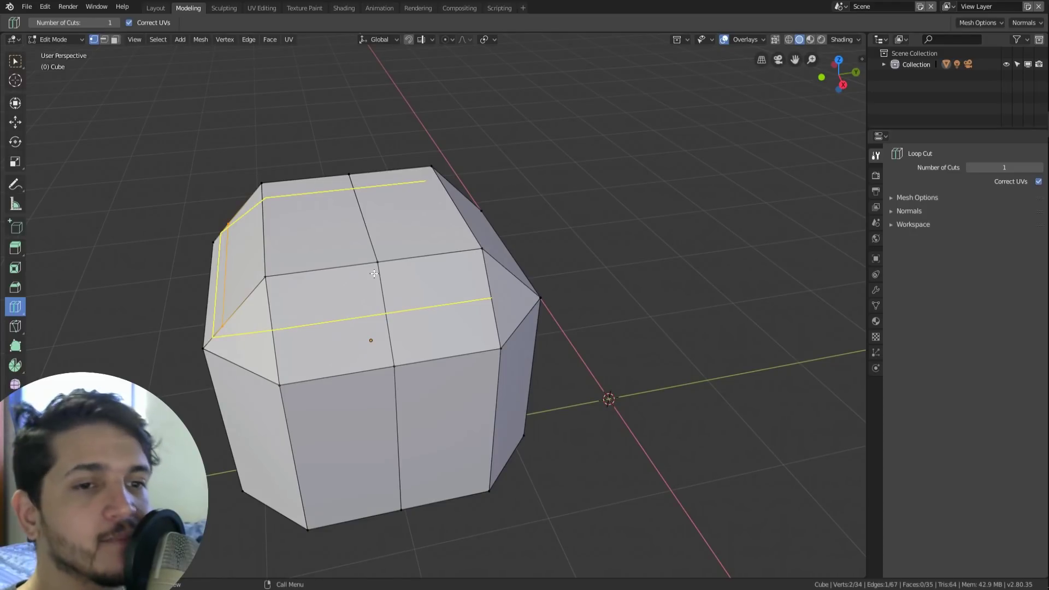
- Orbit, pan and zoom around the loop-cut, bevelled cube, then select it
{"action": "middle_click_drag", "start_coordinate": [489, 208], "coordinate": [549, 286]}
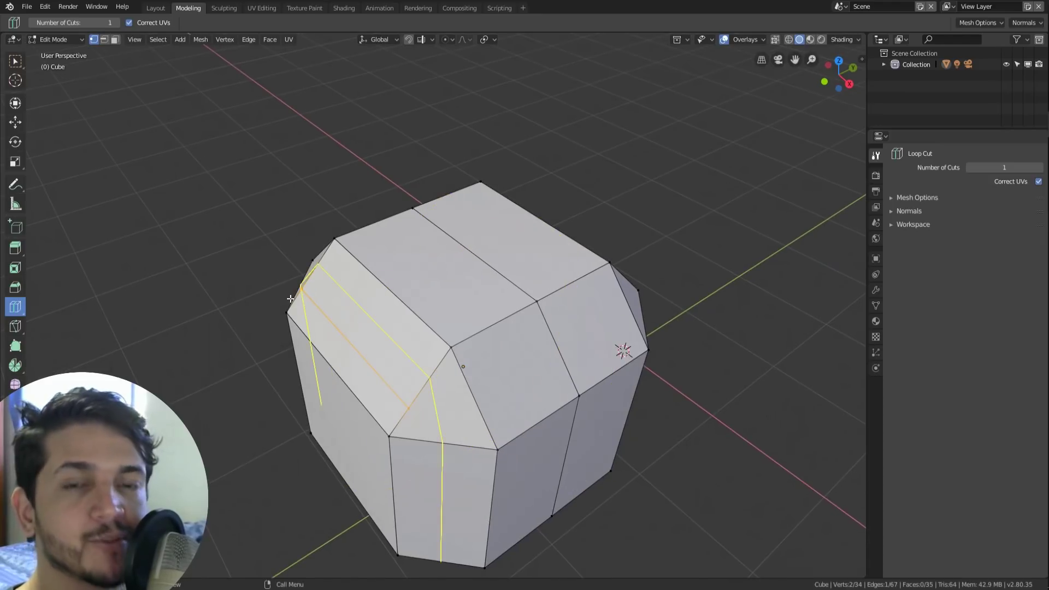
{"action": "middle_click_drag", "start_coordinate": [553, 387], "coordinate": [494, 344], "text": "shift"}
{"action": "scroll", "coordinate": [494, 344], "scroll_direction": "down", "scroll_amount": 2}
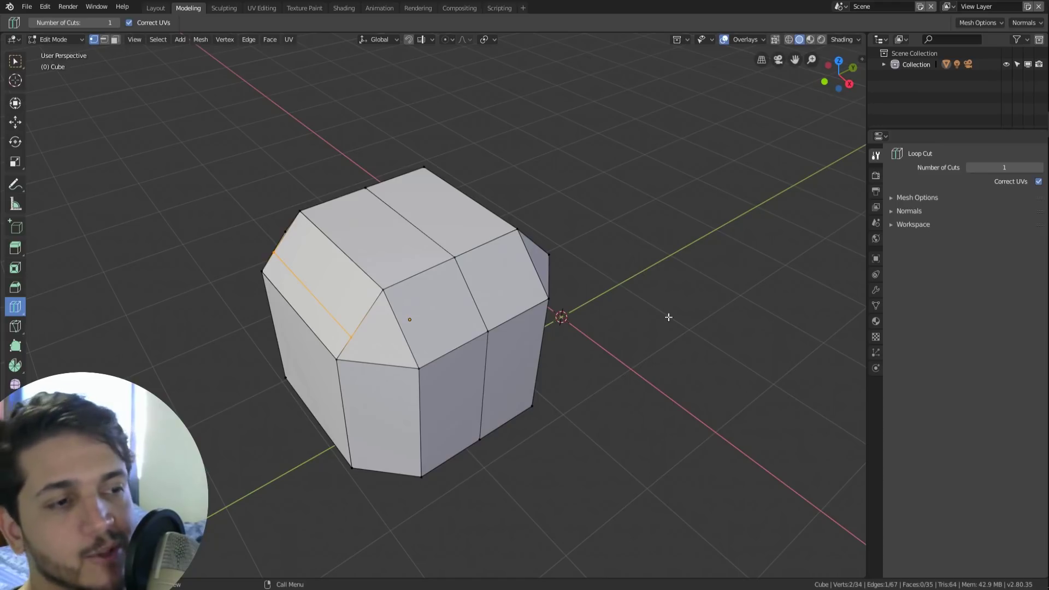
{"action": "mouse_move", "coordinate": [667, 316]}
{"action": "middle_mouse_down"}
{"action": "mouse_move", "coordinate": [749, 330]}
{"action": "mouse_move", "coordinate": [708, 310]}
{"action": "middle_mouse_up"}
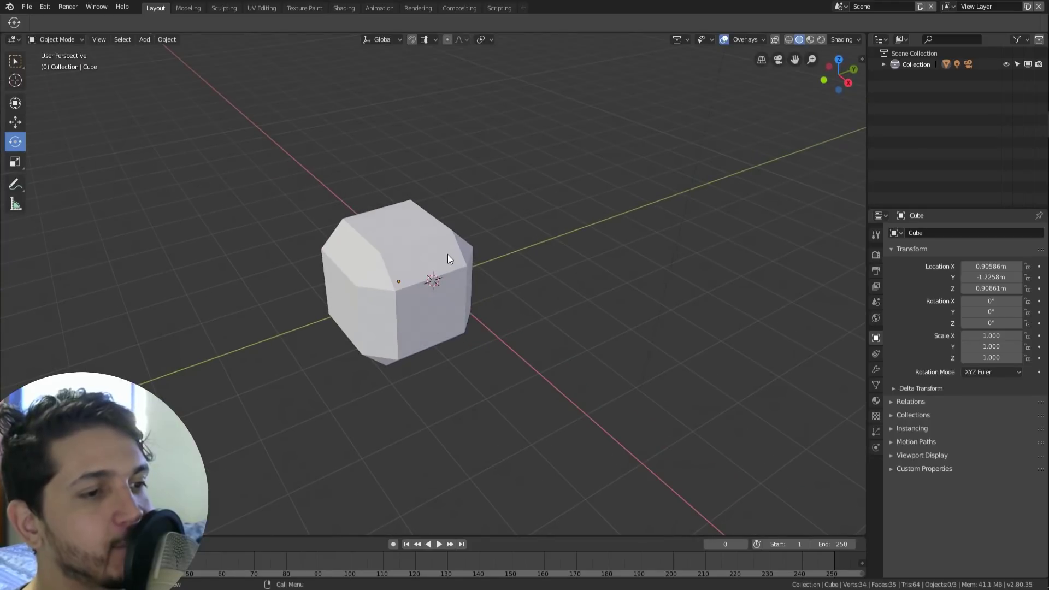
{"action": "left_click", "coordinate": [451, 265]}
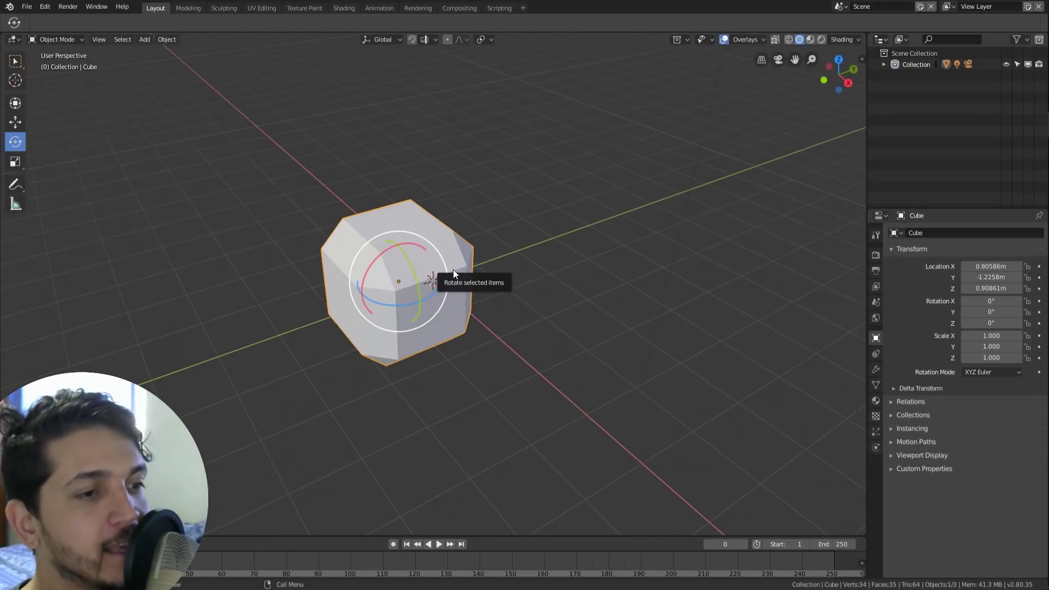
- Shift the cube to the left and place a new Suzanne monkey beside it
{"action": "key", "text": "g"}
{"action": "left_click", "coordinate": [328, 256]}
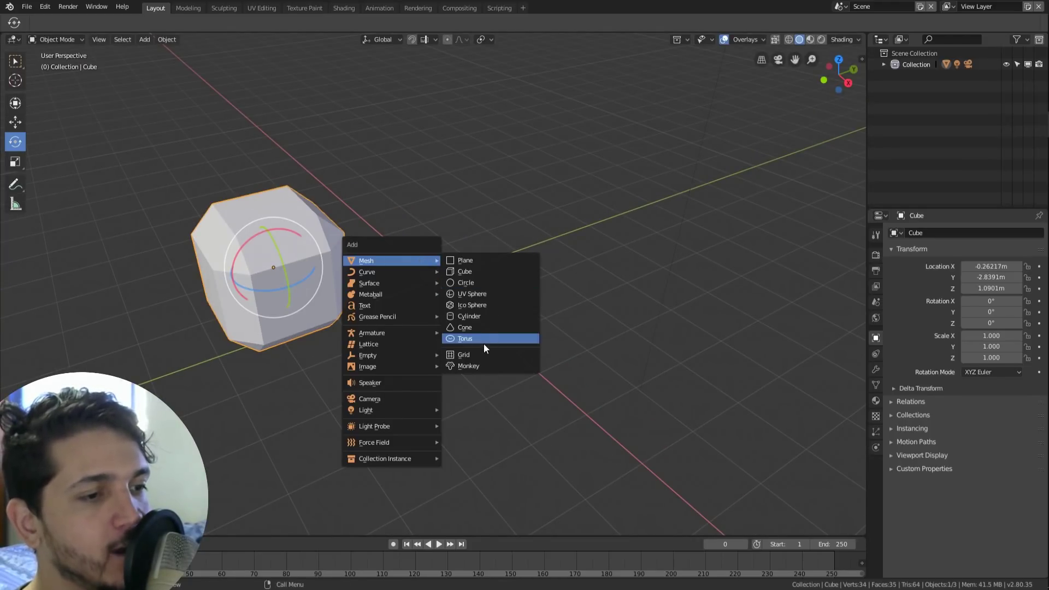
{"action": "left_click", "coordinate": [468, 365]}
{"action": "key", "text": "g"}
{"action": "left_click", "coordinate": [501, 237]}
- Enlarge and rotate the monkey, then edit it together with the cube in Edit Mode
{"action": "key", "text": "s"}
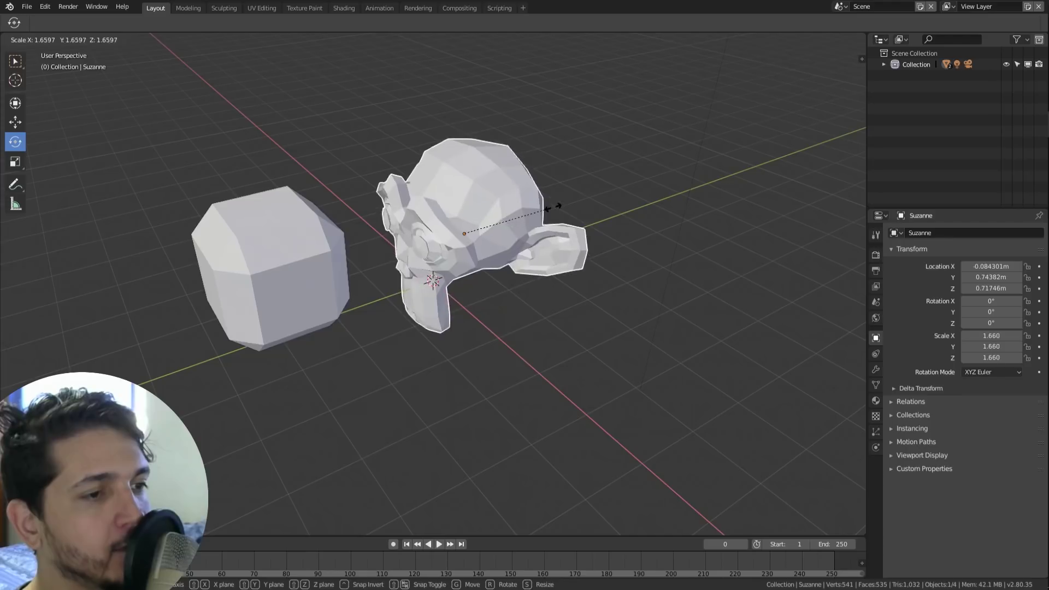
{"action": "left_click", "coordinate": [491, 240]}
{"action": "key", "text": "r"}
{"action": "key", "text": "r"}
{"action": "left_click", "coordinate": [391, 247]}
{"action": "left_click", "coordinate": [292, 239], "text": "shift"}
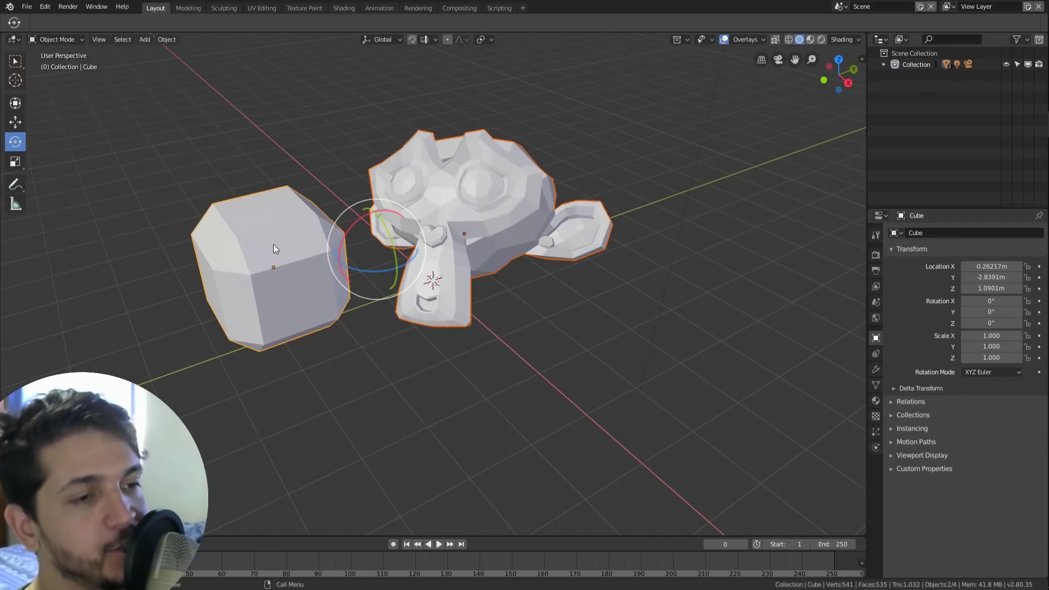
{"action": "key", "text": "Tab"}
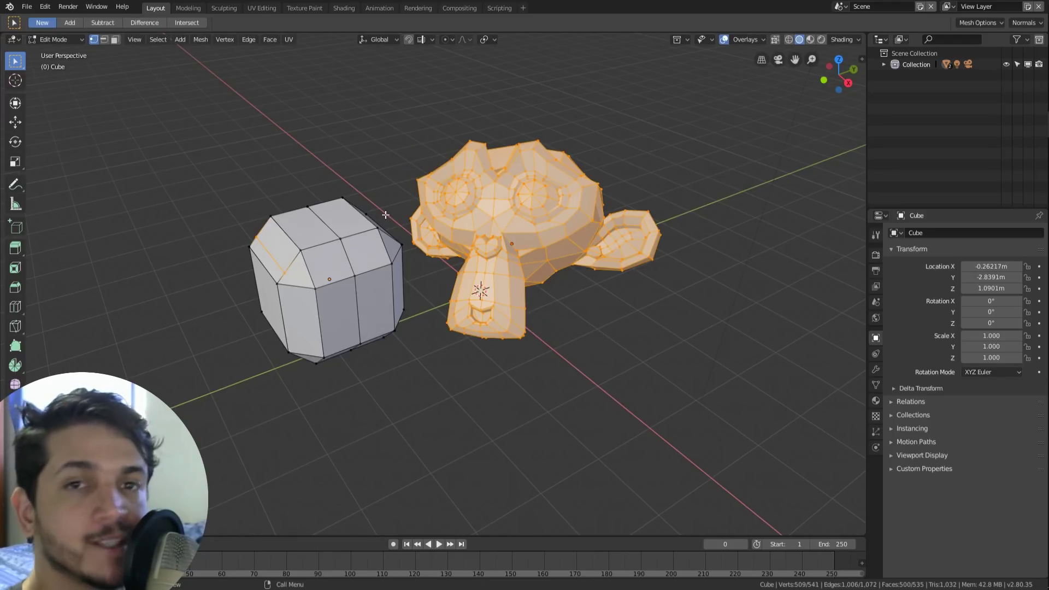
- Select only the vertex between the monkey's eyes, start scaling it, then cancel
{"action": "scroll", "coordinate": [456, 223], "scroll_direction": "up", "scroll_amount": 2}
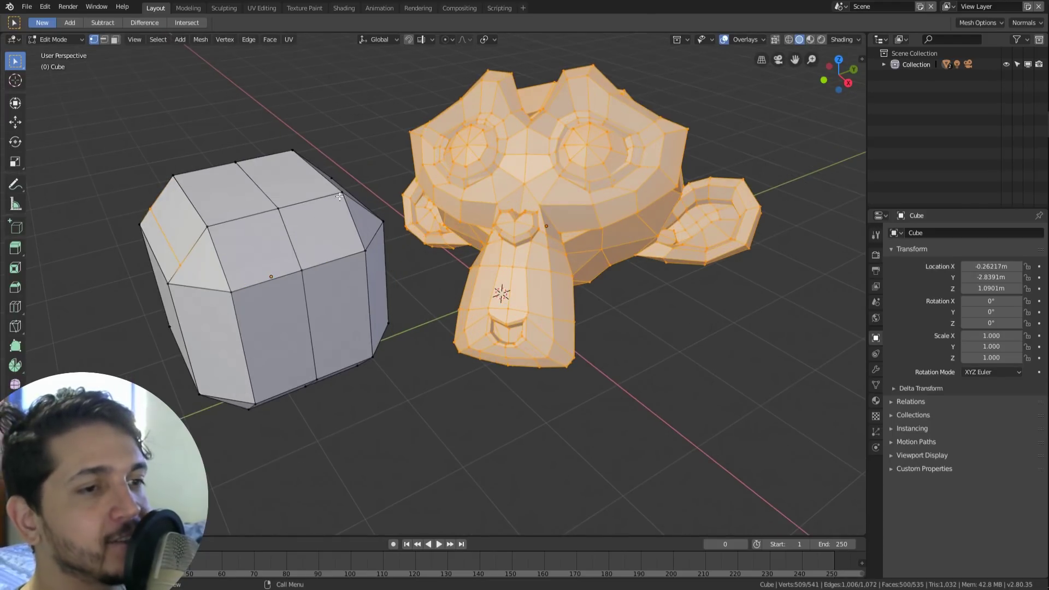
{"action": "key", "text": "shift+l"}
{"action": "left_click", "coordinate": [517, 180]}
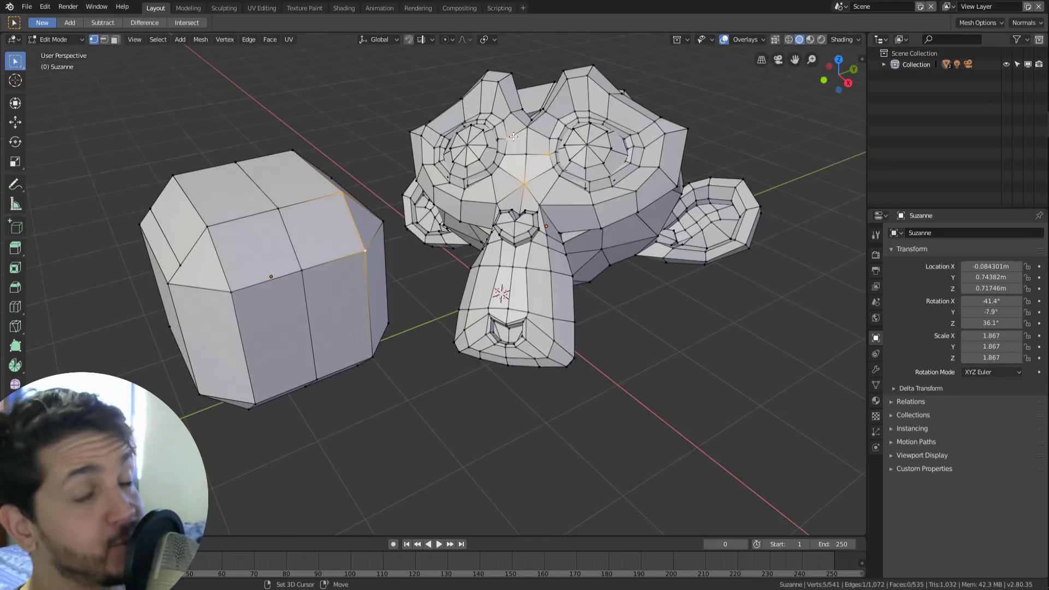
{"action": "scroll", "coordinate": [747, 272], "scroll_direction": "up", "scroll_amount": 1}
{"action": "key", "text": "s"}
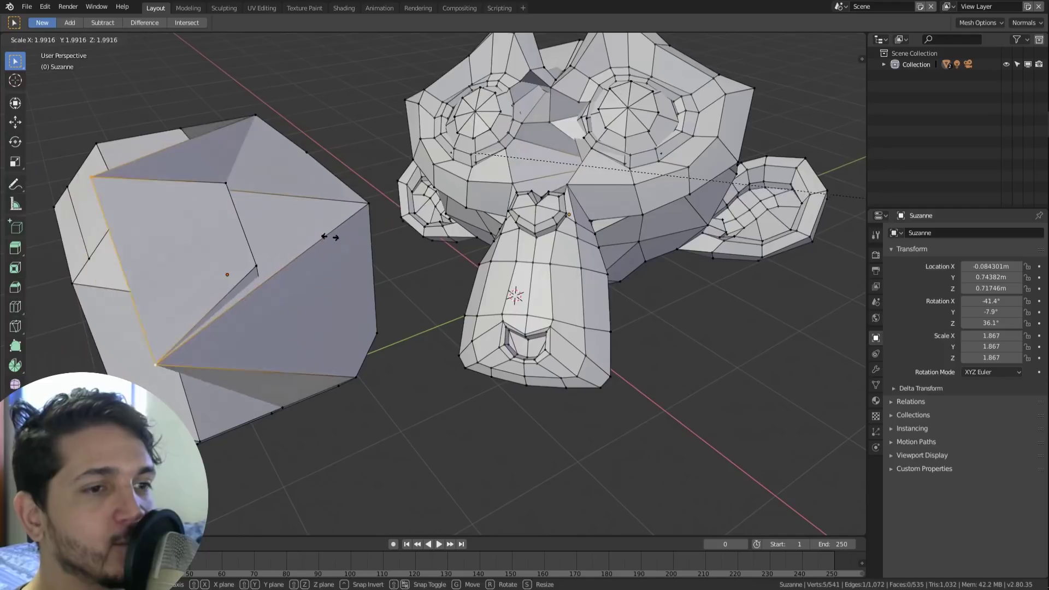
{"action": "key", "text": "Escape"}
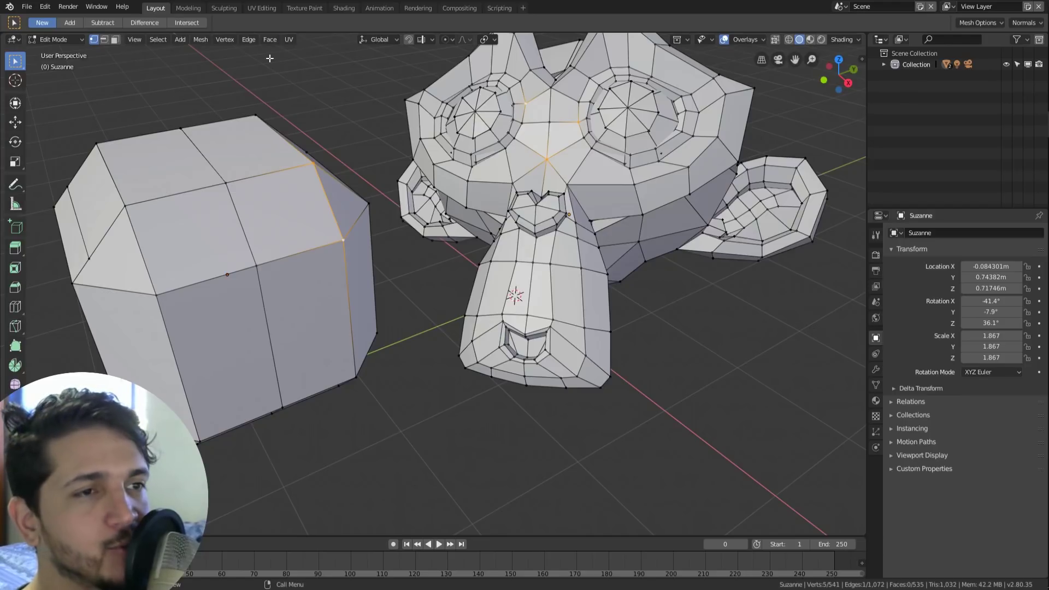
- Select the whole mesh in UV Editing to show its UVs, orbiting so the monkey faces forward
{"action": "left_click", "coordinate": [262, 9]}
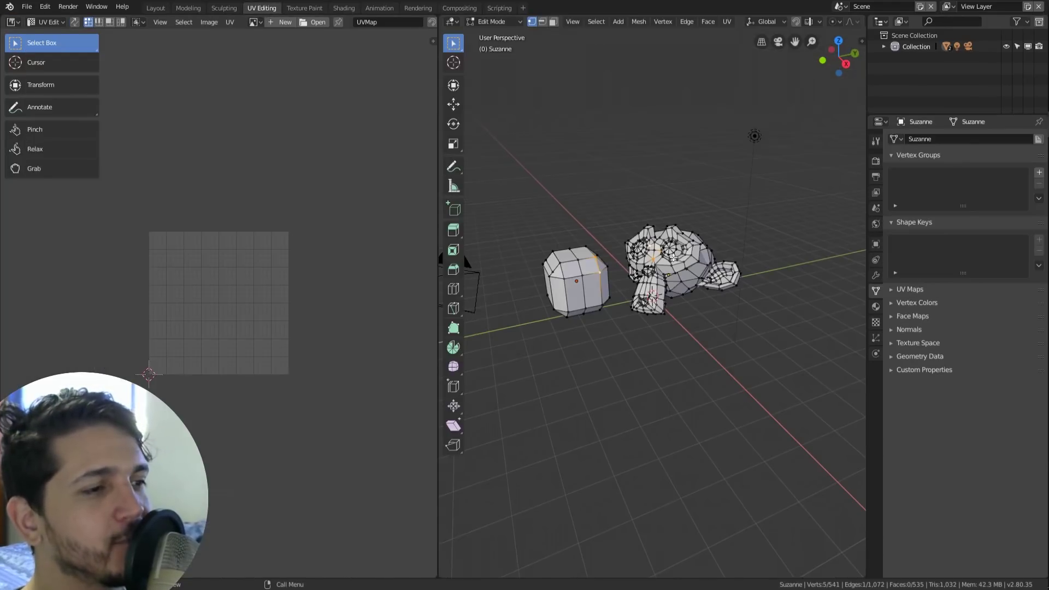
{"action": "key", "text": "a"}
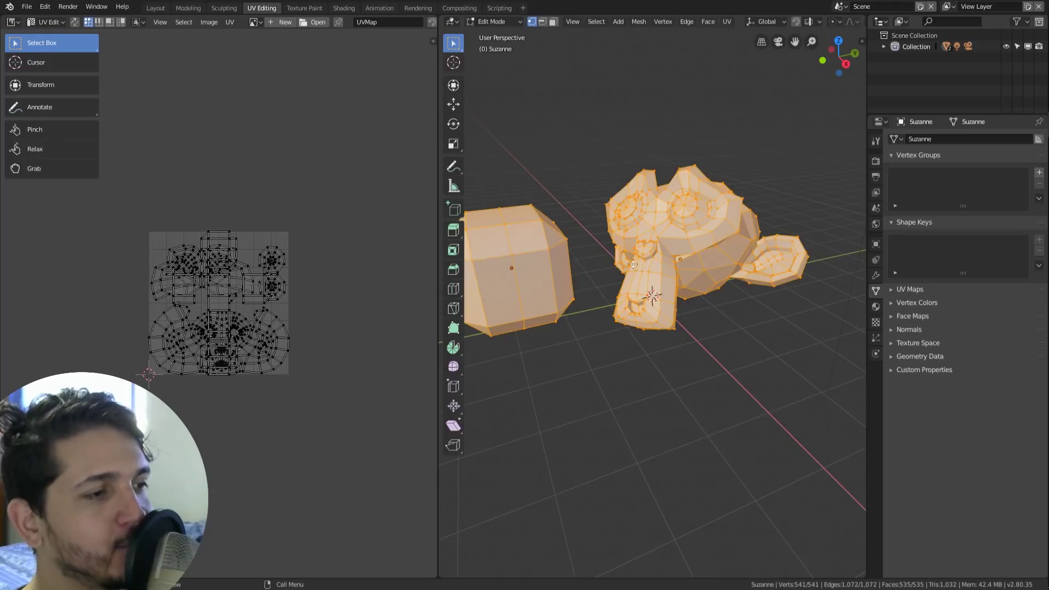
{"action": "scroll", "coordinate": [671, 232], "scroll_direction": "up", "scroll_amount": 2}
{"action": "middle_click_drag", "start_coordinate": [670, 295], "coordinate": [644, 298]}
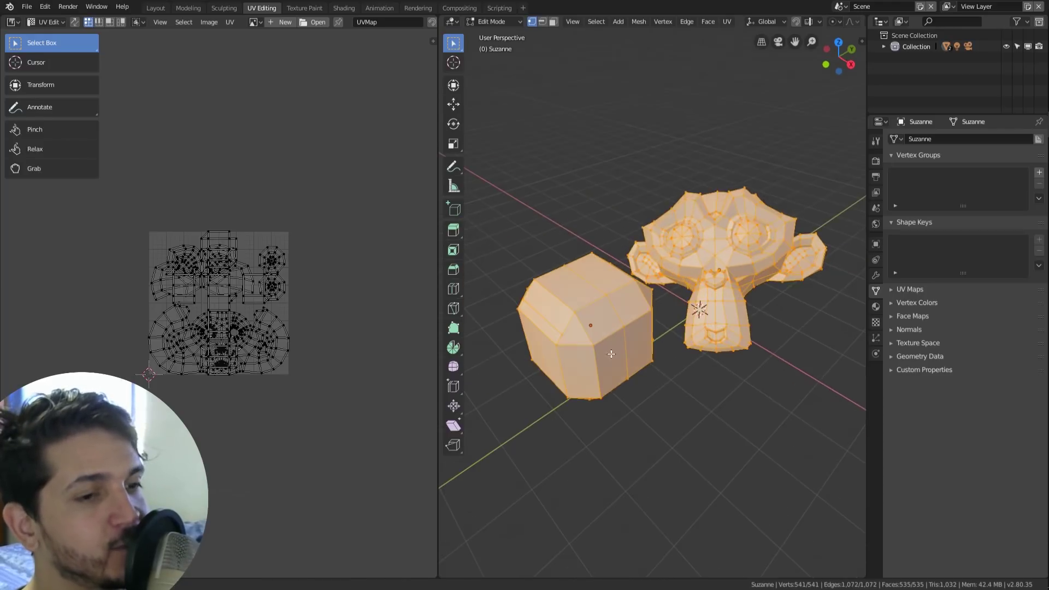
{"action": "scroll", "coordinate": [245, 353], "scroll_direction": "up", "scroll_amount": 4}
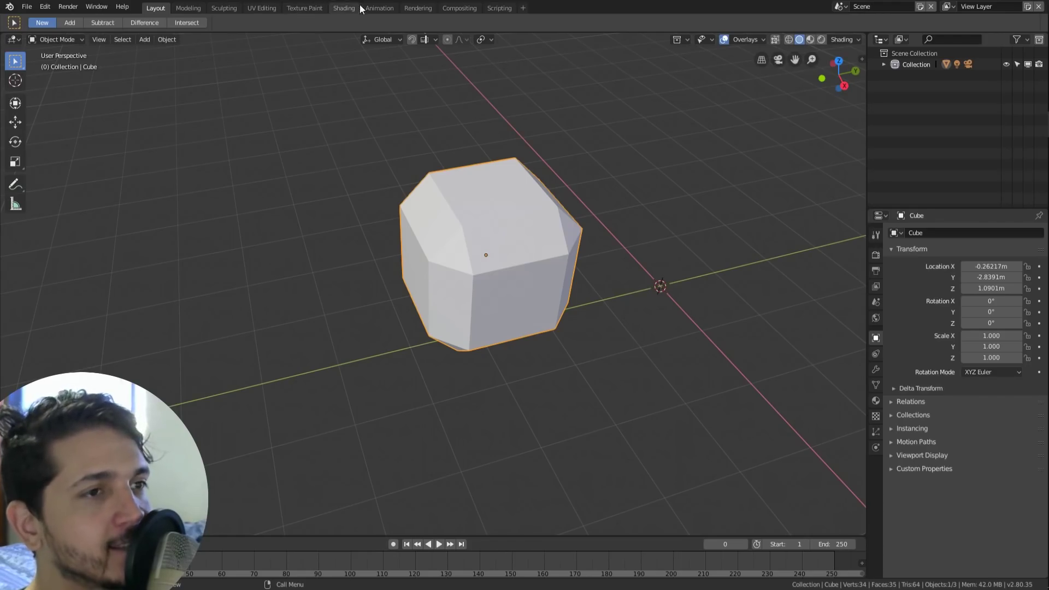
{"action": "left_click", "coordinate": [45, 7]}
- Set Interface Resolution Scale to 1.1 in Preferences and close the window
{"action": "left_click", "coordinate": [89, 141]}
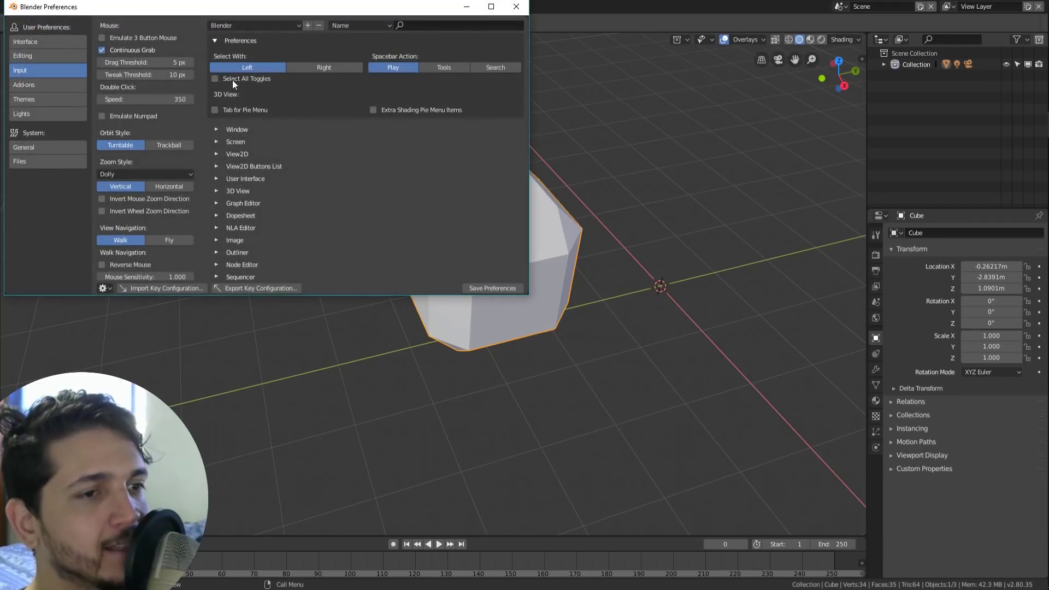
{"action": "left_click", "coordinate": [40, 41]}
{"action": "left_click", "coordinate": [199, 36]}
{"action": "type", "text": "1.1"}
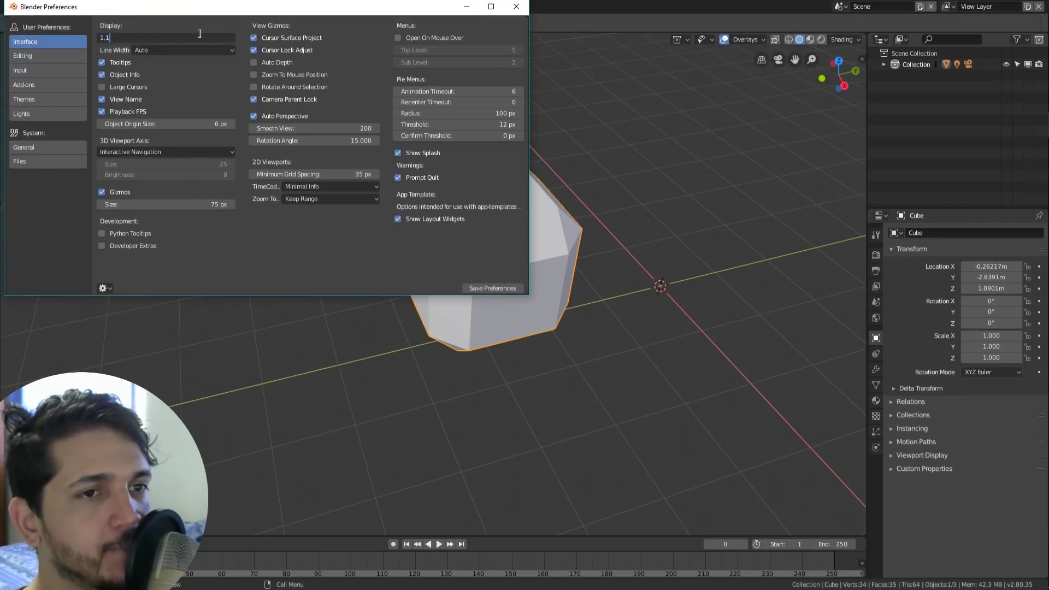
{"action": "key", "text": "Return"}
{"action": "left_click", "coordinate": [288, 4]}
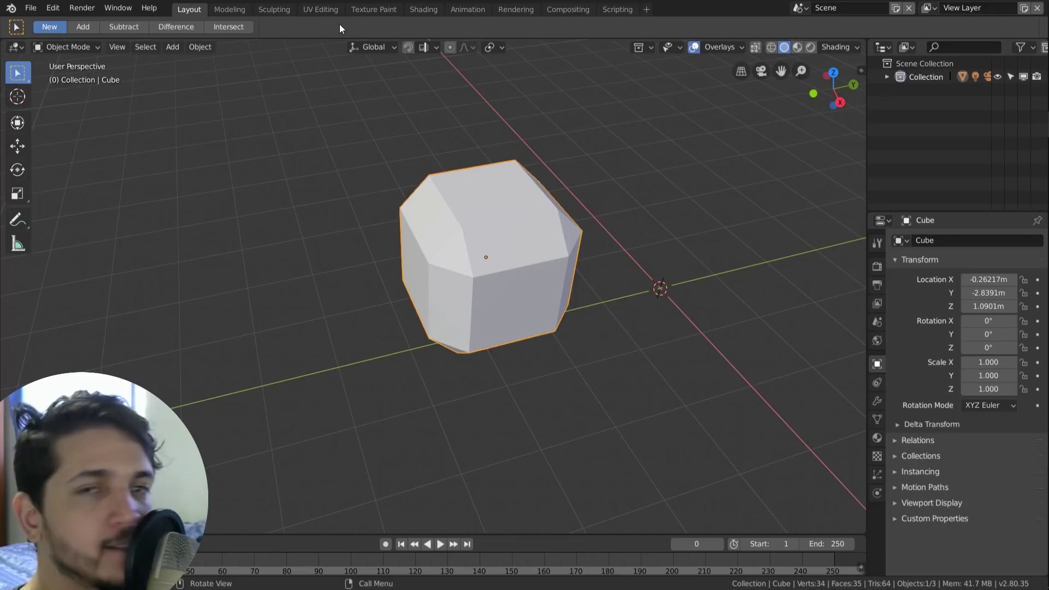
- Flip between the Modeling, Sculpting and Layout workspaces, centring the cube in Modeling
{"action": "left_click", "coordinate": [228, 11]}
{"action": "left_click", "coordinate": [274, 9]}
{"action": "left_click", "coordinate": [230, 9]}
{"action": "left_click", "coordinate": [186, 10]}
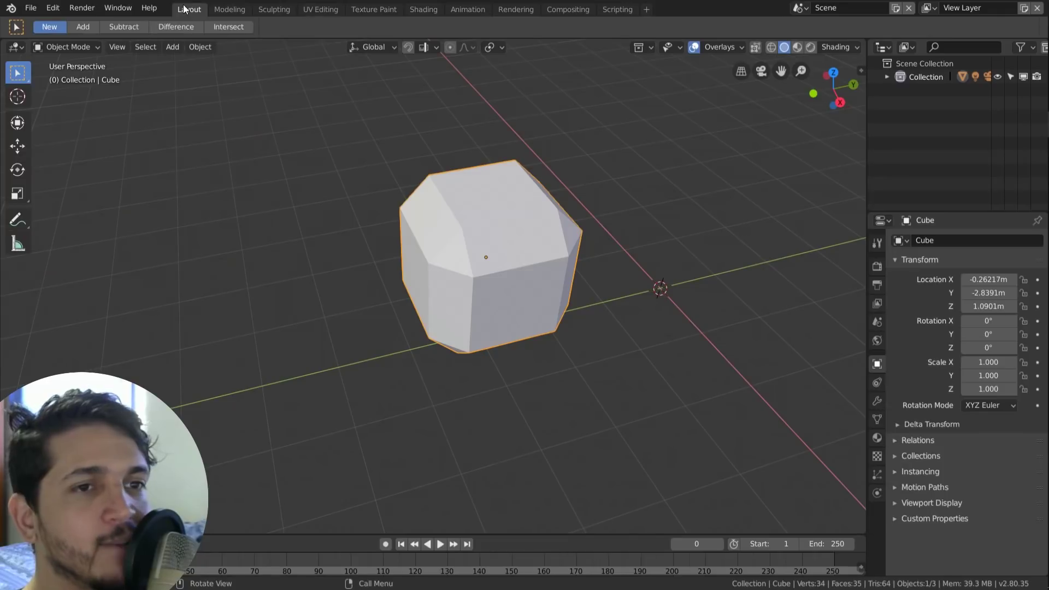
{"action": "left_click", "coordinate": [228, 9]}
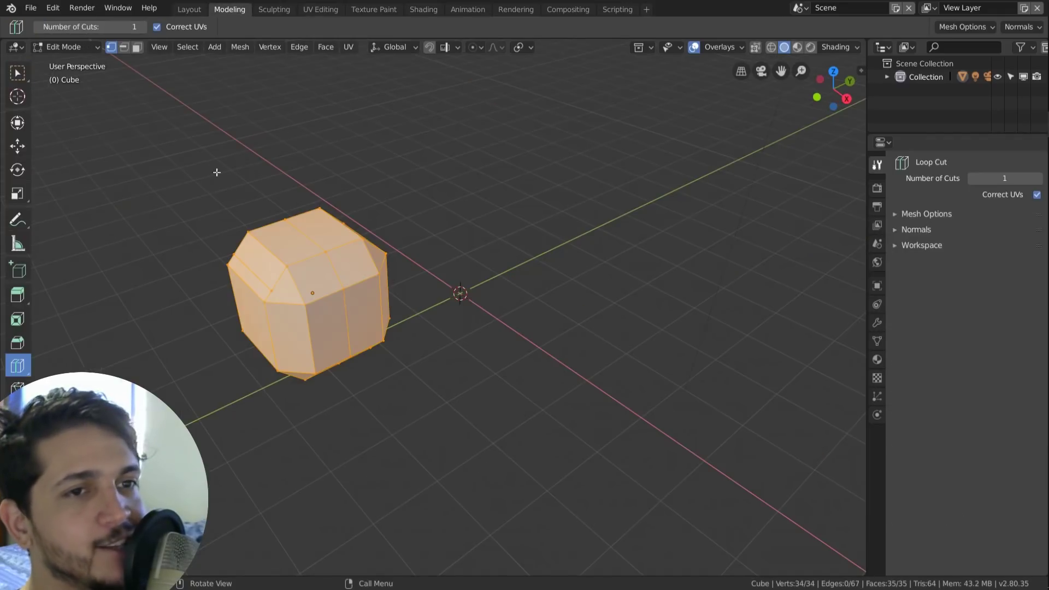
{"action": "key", "text": "KP_Decimal"}
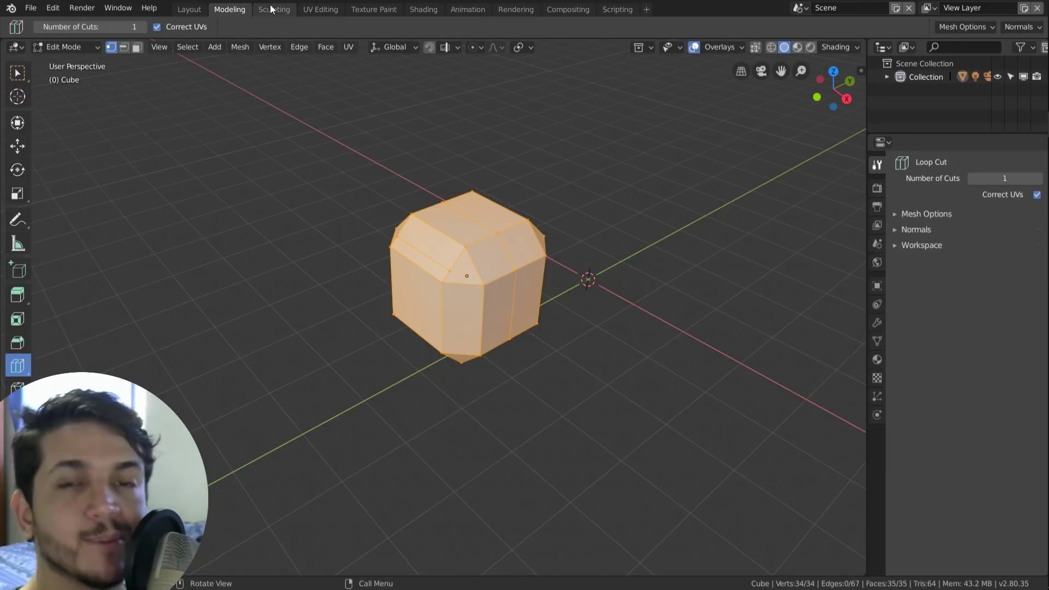
- In Sculpting, pan the cube right and set the brush radius to 94 px
{"action": "left_click", "coordinate": [271, 9]}
{"action": "middle_click_drag", "start_coordinate": [205, 155], "coordinate": [452, 207], "text": "shift"}
{"action": "key", "text": "f"}
{"action": "left_click", "coordinate": [528, 195]}
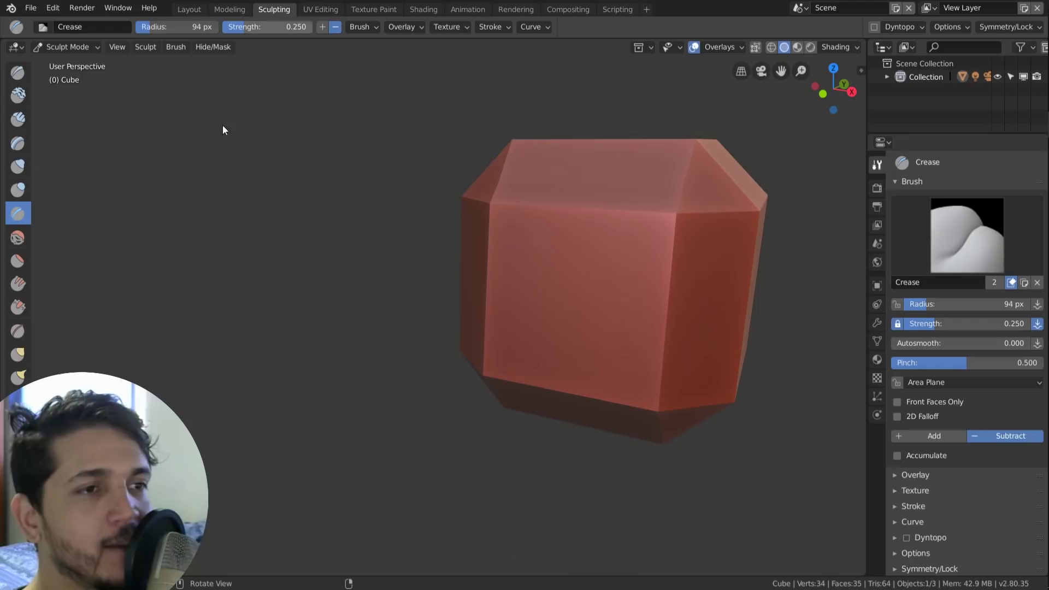
- Open the interaction modes list, then view the UV Editing, Texture Paint and Sculpting workspaces
{"action": "left_click", "coordinate": [46, 45]}
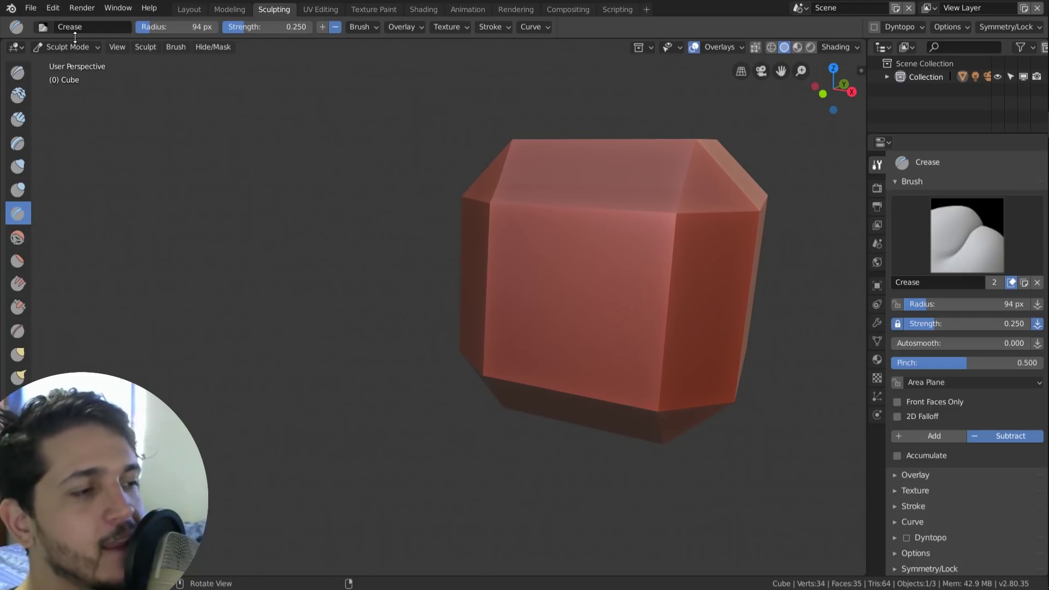
{"action": "left_click", "coordinate": [320, 9]}
{"action": "left_click", "coordinate": [355, 9]}
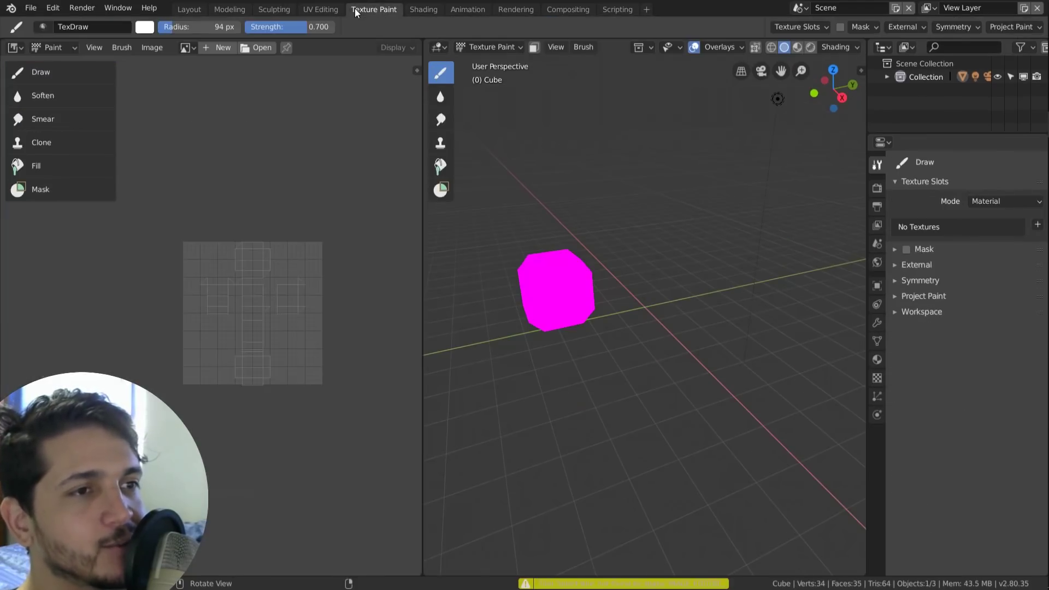
{"action": "left_click", "coordinate": [327, 10]}
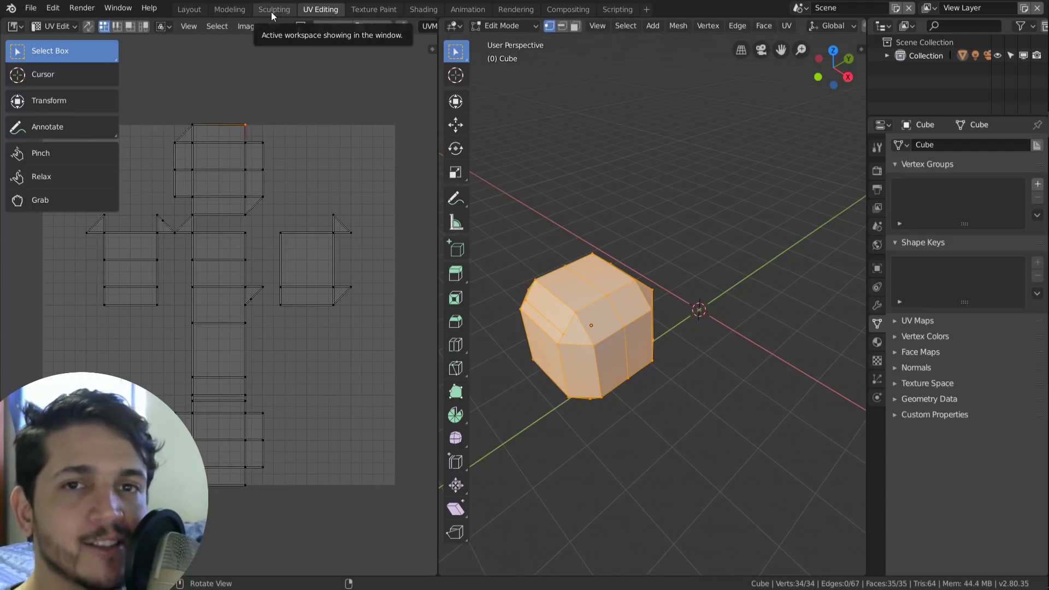
{"action": "left_click", "coordinate": [285, 9]}
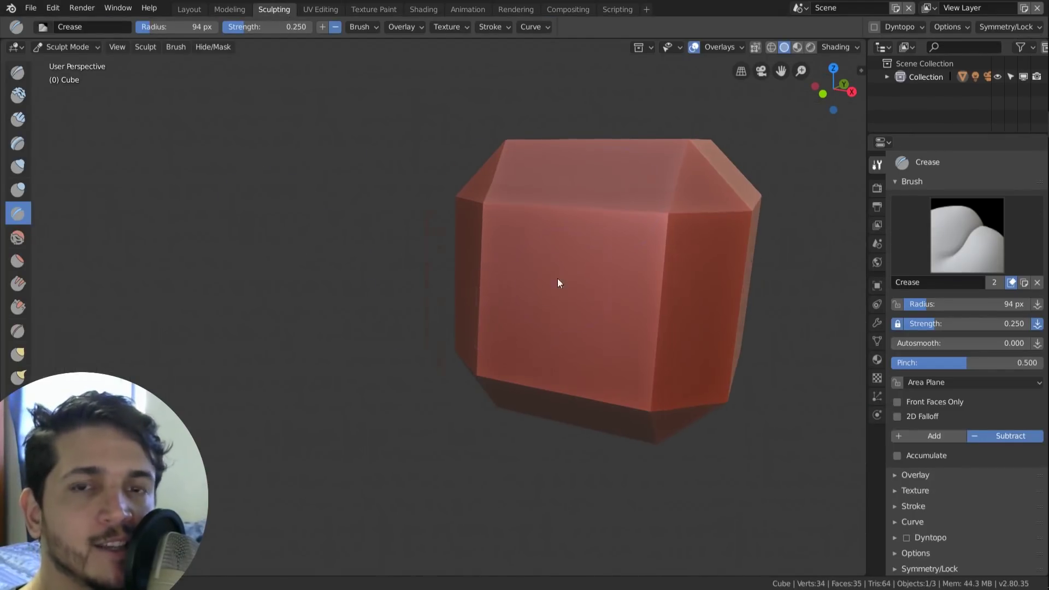
{"action": "middle_click_drag", "start_coordinate": [515, 308], "coordinate": [492, 279]}
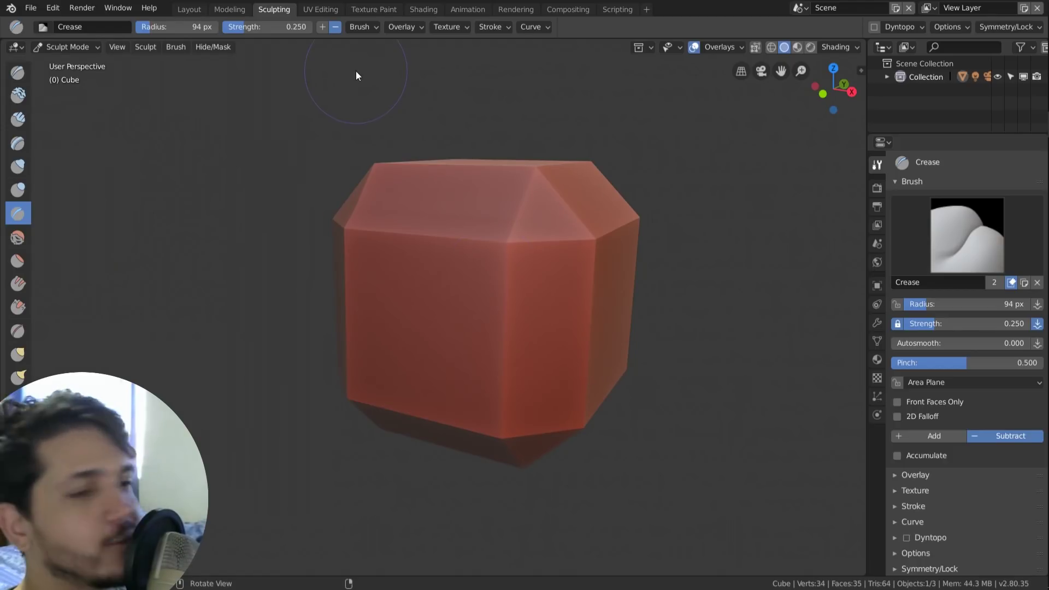
- Switch among Layout, Sculpting and Modeling, ending in Layout with a slight orbit around the cube
{"action": "left_click", "coordinate": [189, 10]}
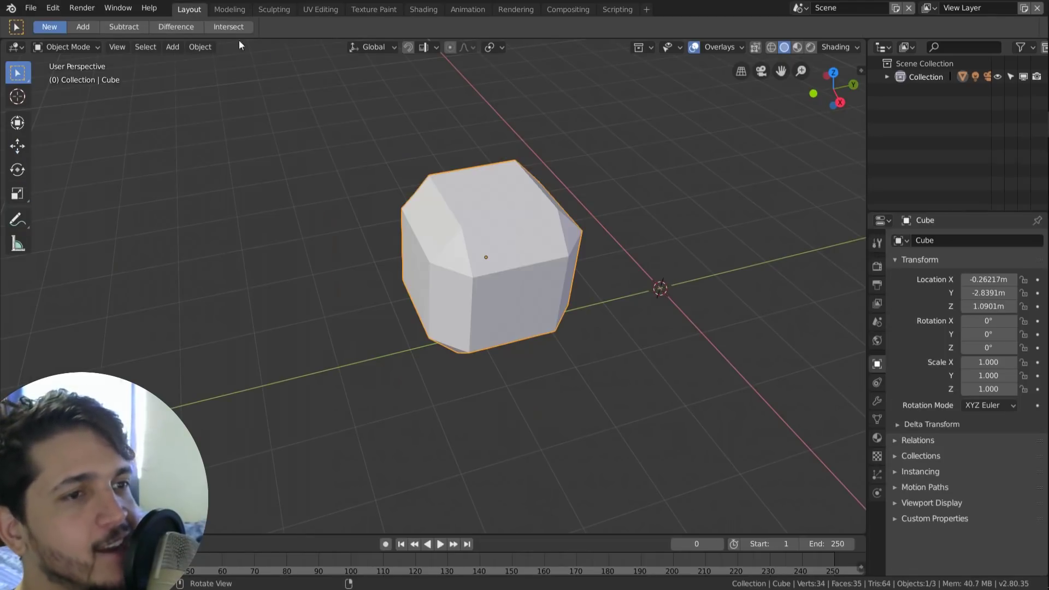
{"action": "left_click", "coordinate": [288, 11]}
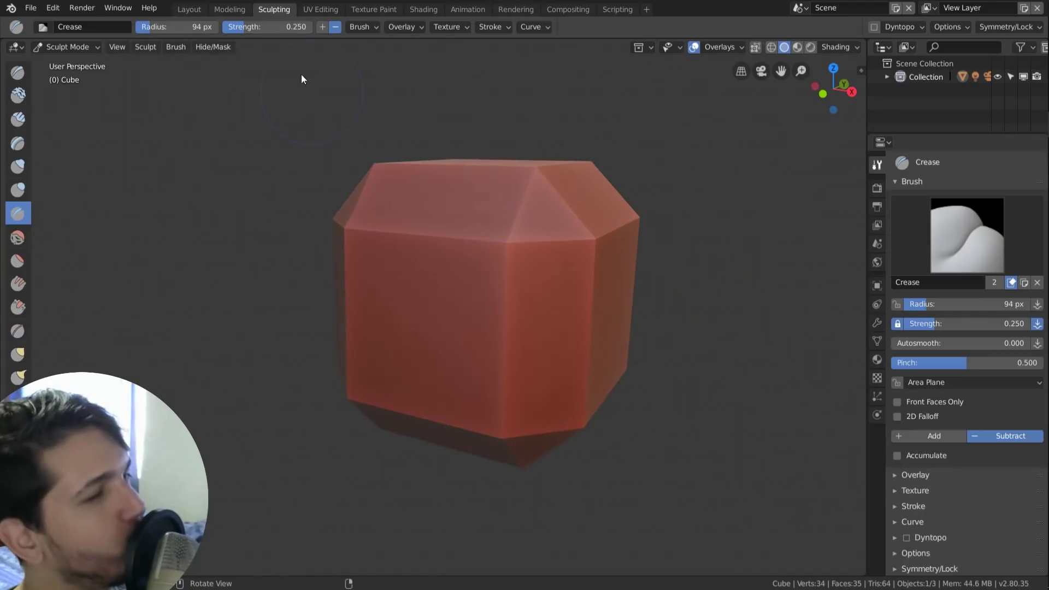
{"action": "left_click", "coordinate": [191, 9]}
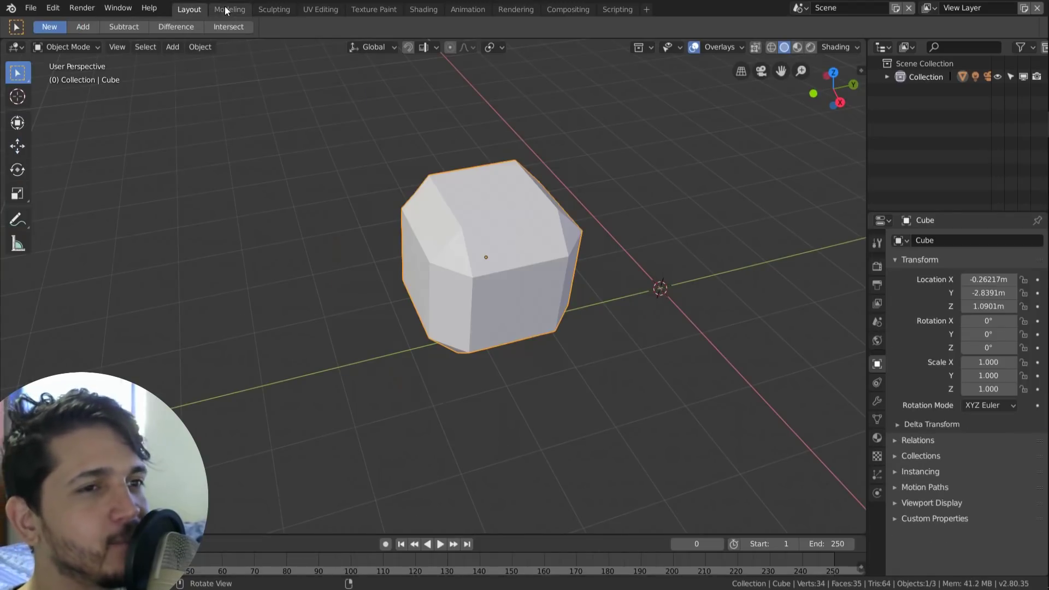
{"action": "left_click", "coordinate": [229, 10]}
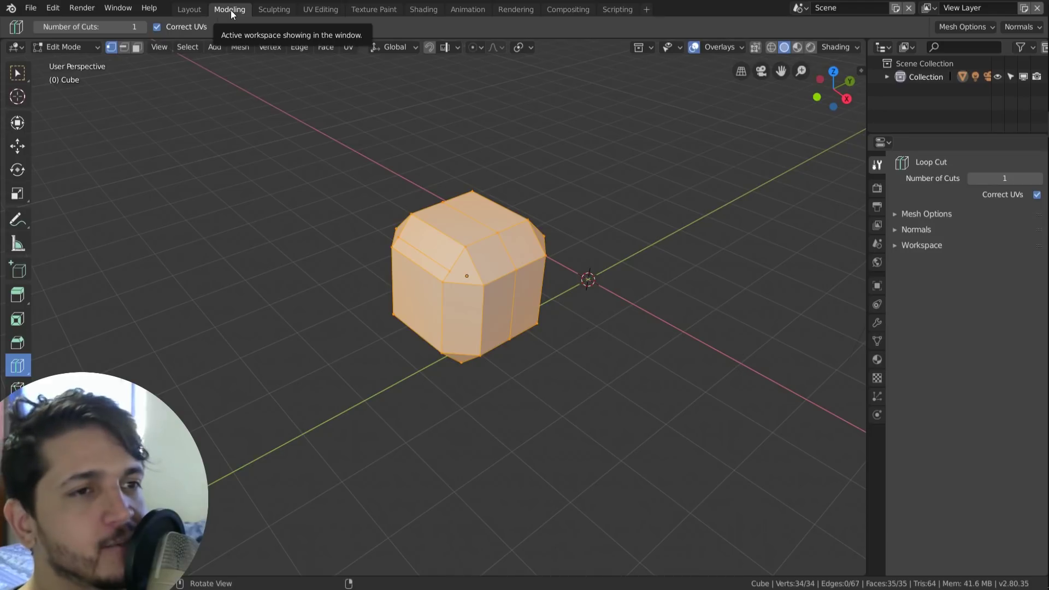
{"action": "left_click", "coordinate": [187, 9]}
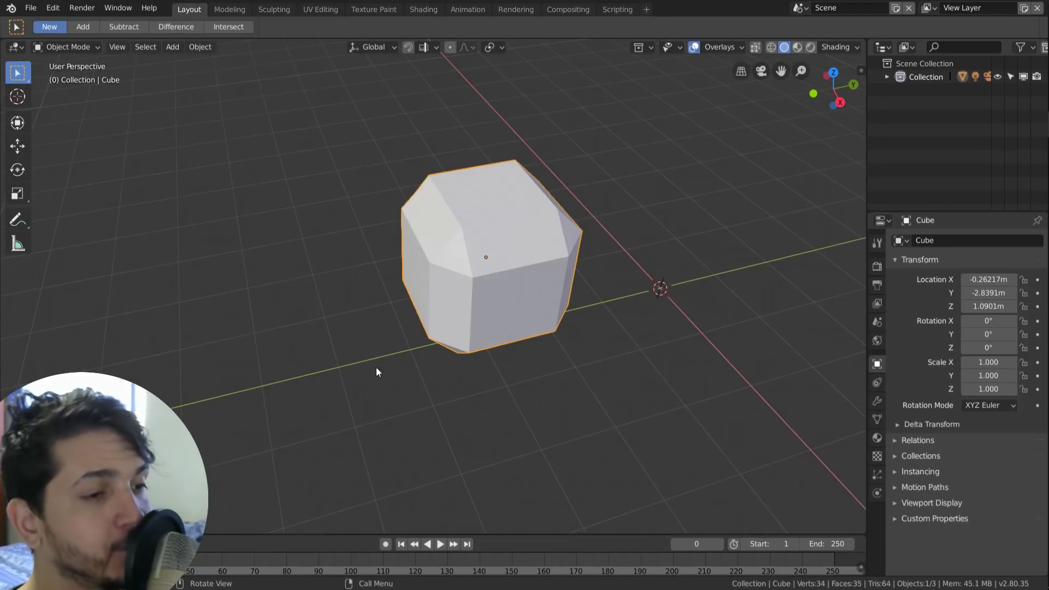
{"action": "middle_click_drag", "start_coordinate": [412, 351], "coordinate": [441, 316]}
- Keyframe the cube's location at frame 0 and its location and rotation at frame 30
{"action": "key", "text": "i"}
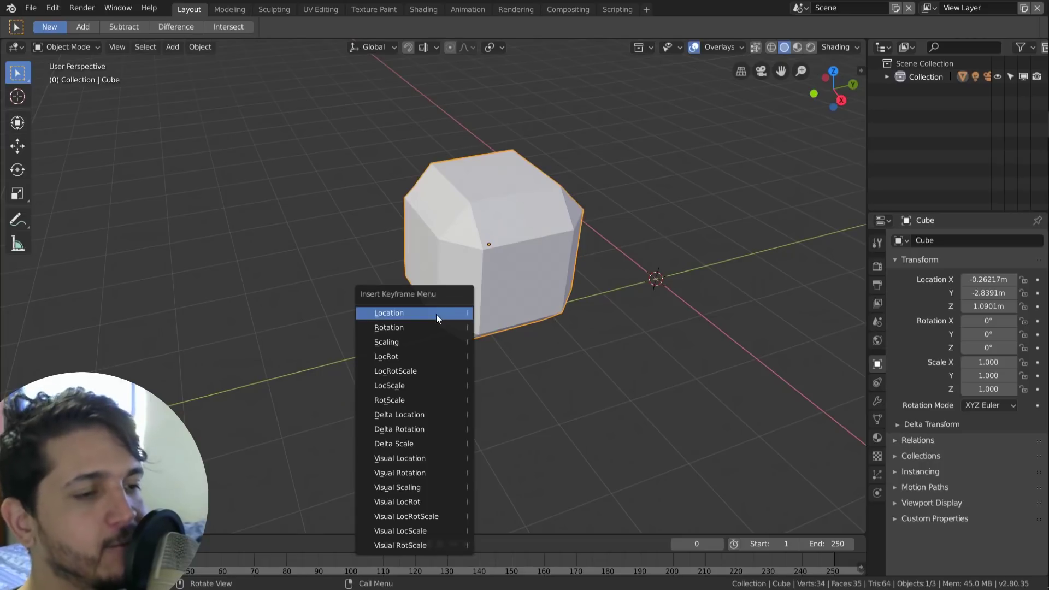
{"action": "left_click", "coordinate": [444, 313]}
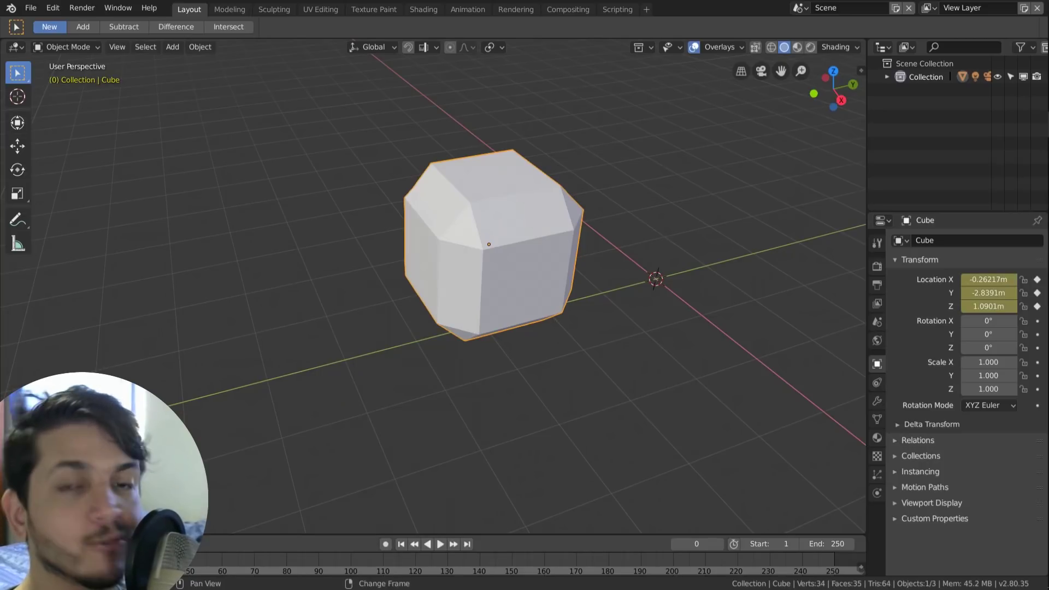
{"action": "left_click", "coordinate": [126, 568]}
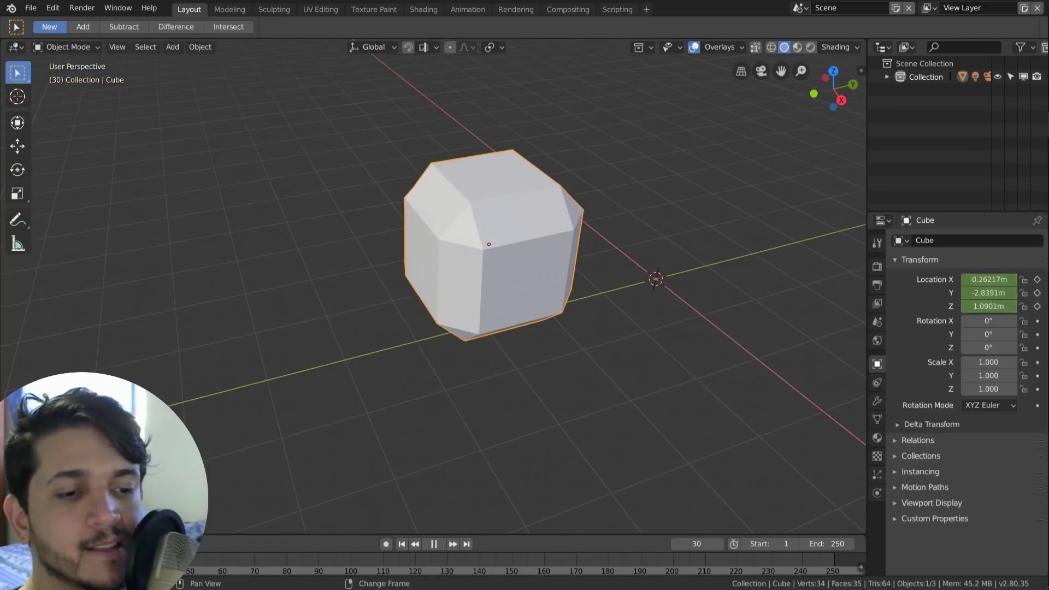
{"action": "key", "text": "i"}
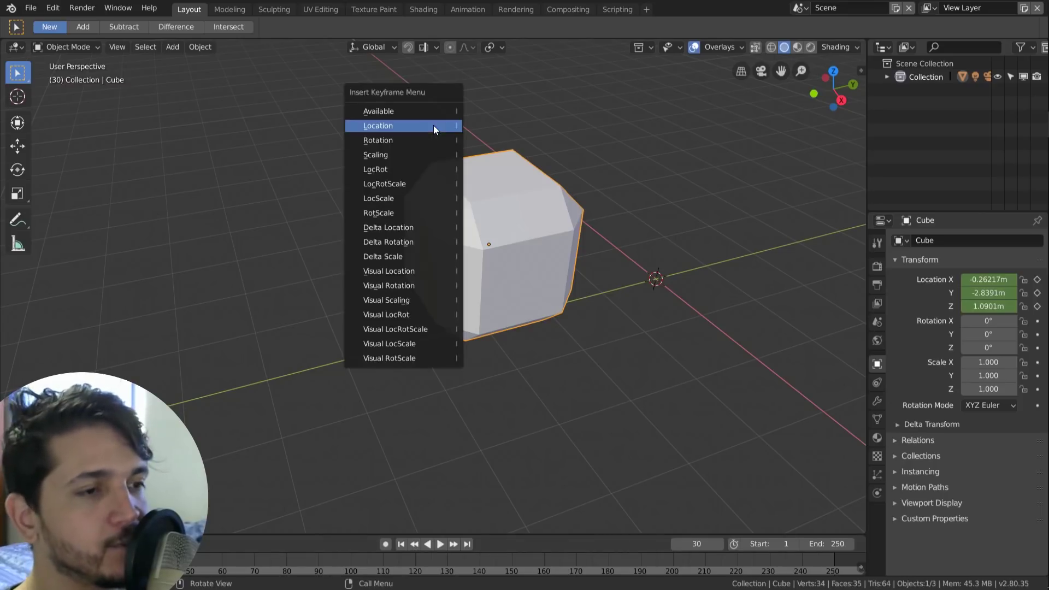
{"action": "key", "text": "i"}
{"action": "left_click", "coordinate": [454, 144]}
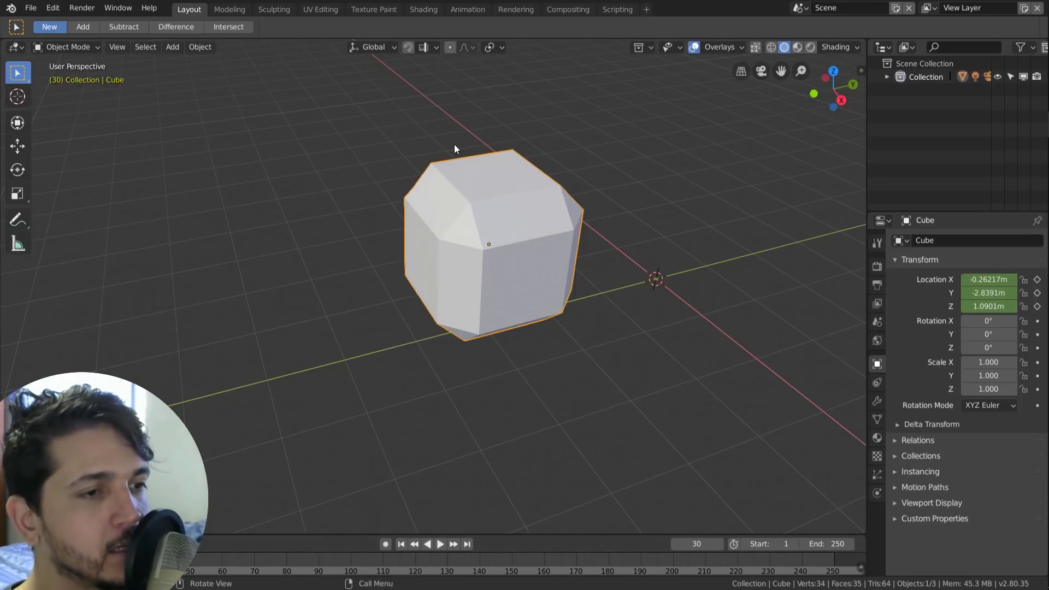
- Cancel a trial keyframe menu and move, then turn the timeline into a Dope Sheet
{"action": "key", "text": "i"}
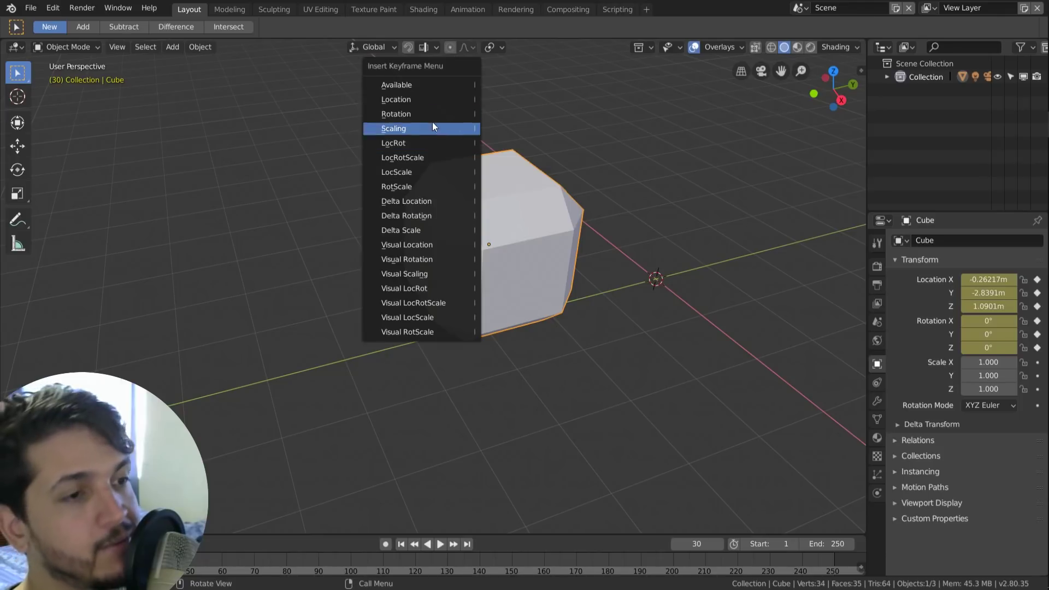
{"action": "left_click", "coordinate": [411, 98]}
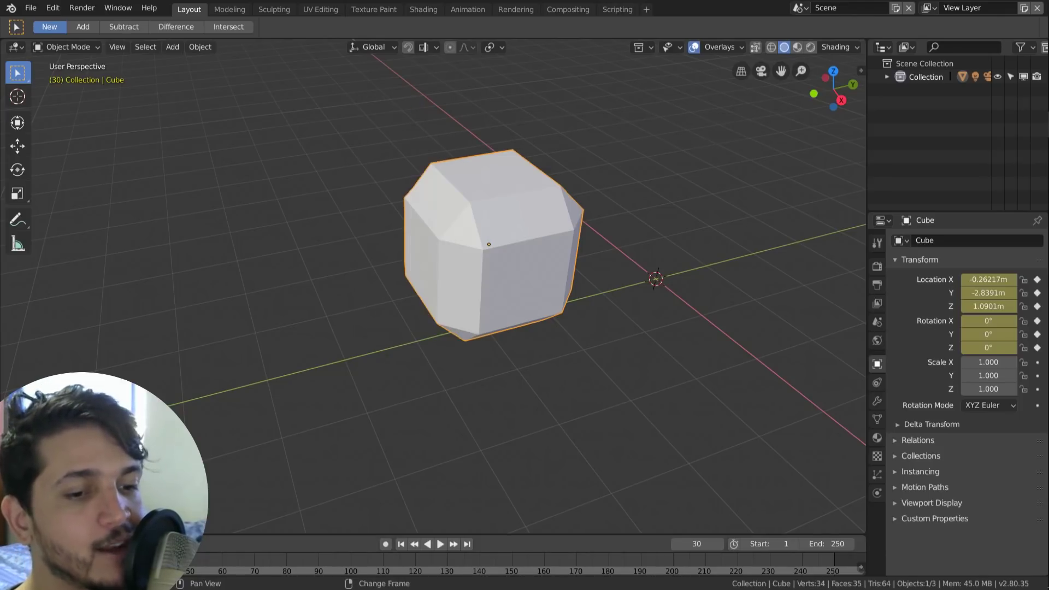
{"action": "key", "text": "g"}
{"action": "key", "text": "Escape"}
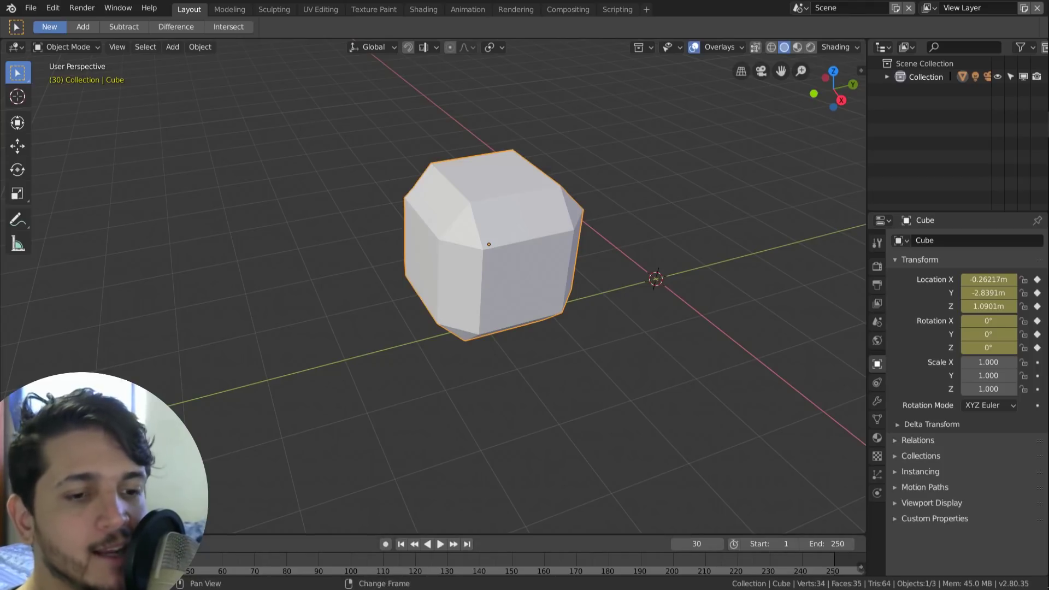
{"action": "left_click", "coordinate": [13, 543]}
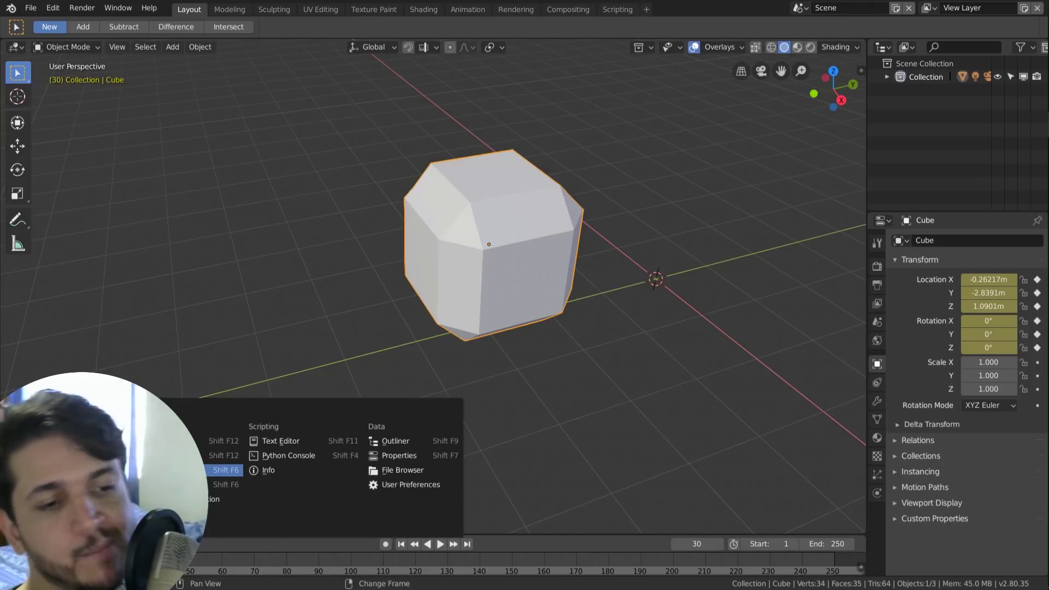
{"action": "left_click", "coordinate": [180, 440]}
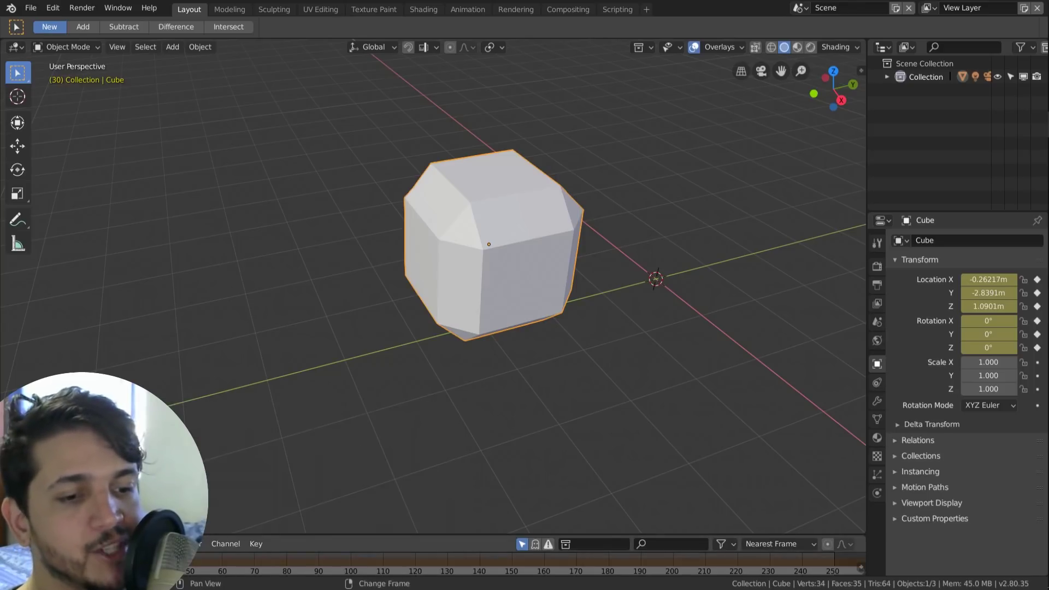
{"action": "left_click", "coordinate": [14, 543]}
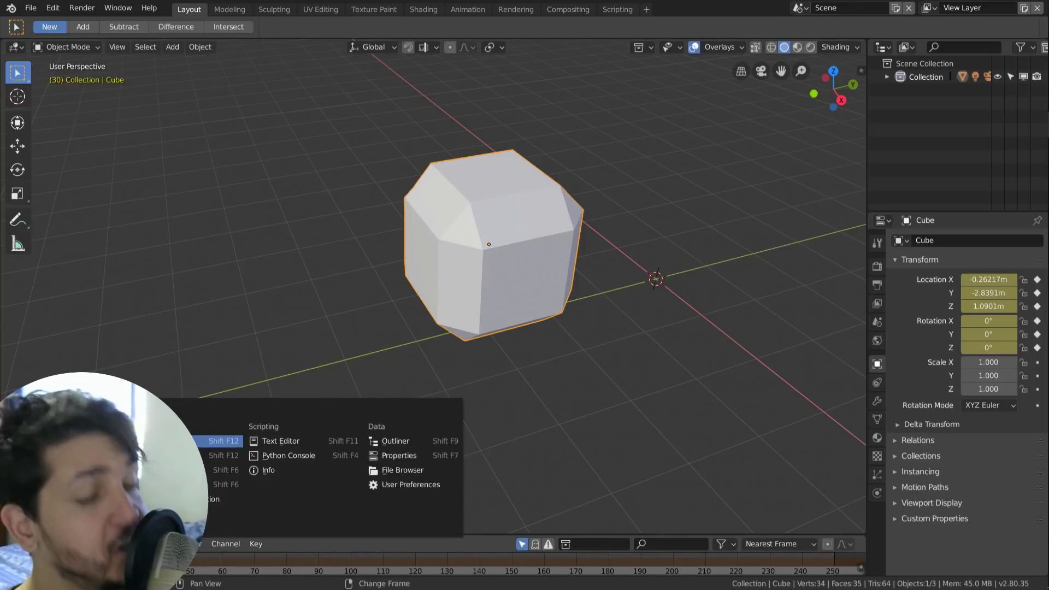
- Choose Timeline from the editor-type list to replace the Dope Sheet
{"action": "left_click", "coordinate": [180, 455]}
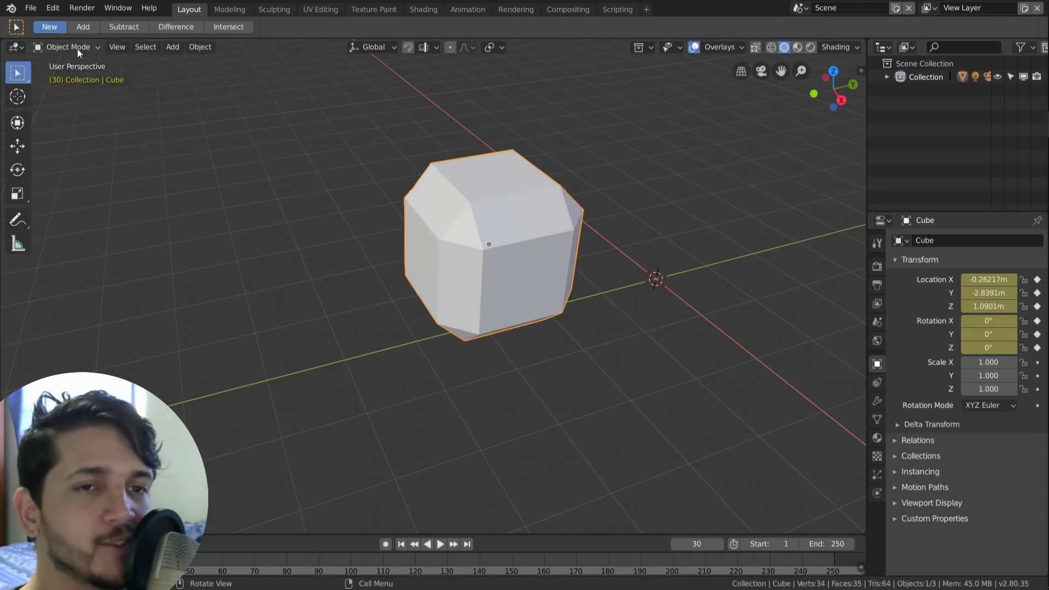
{"action": "left_click", "coordinate": [17, 47]}
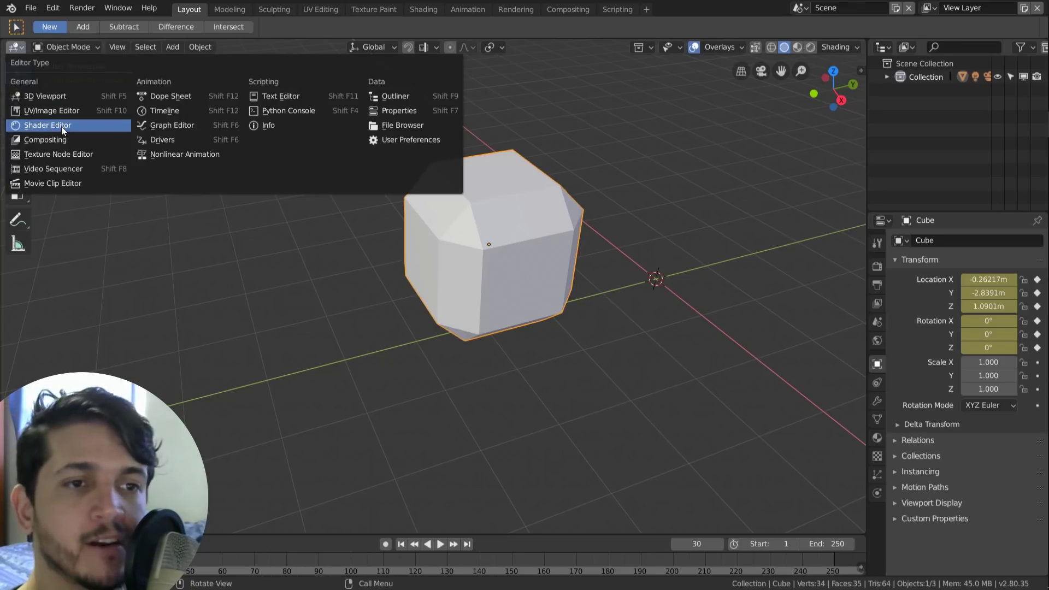
{"action": "left_click", "coordinate": [47, 155]}
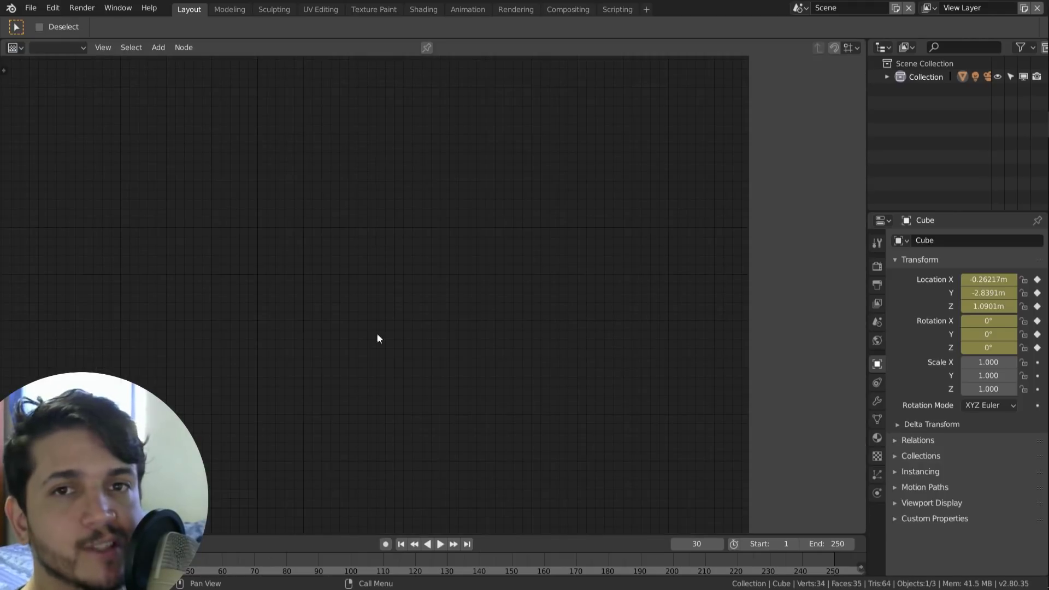
{"action": "left_click", "coordinate": [18, 47]}
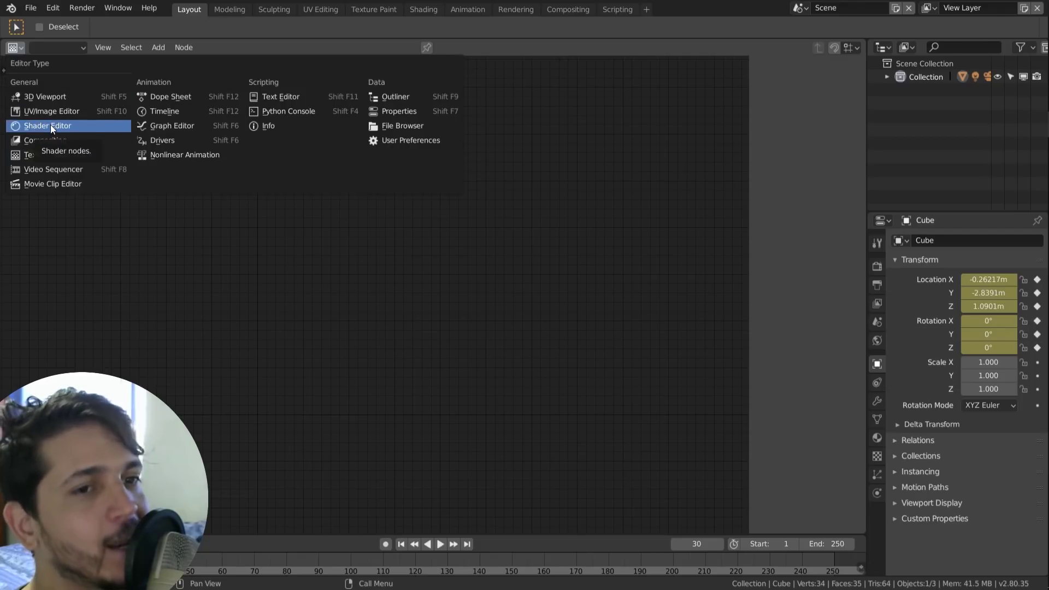
{"action": "left_click", "coordinate": [52, 124]}
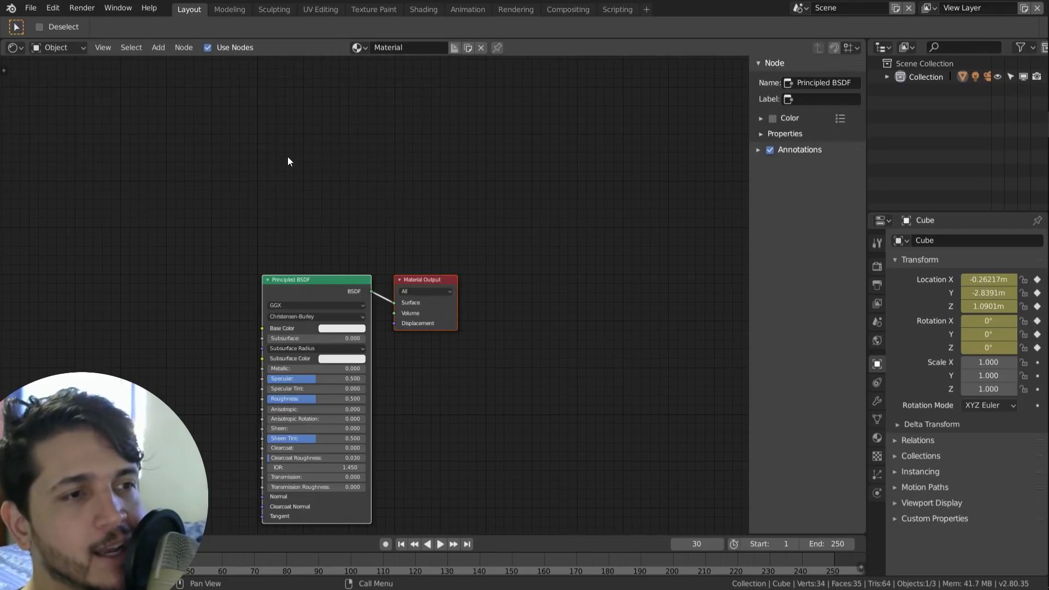
{"action": "left_click", "coordinate": [15, 47]}
{"action": "left_click", "coordinate": [49, 97]}
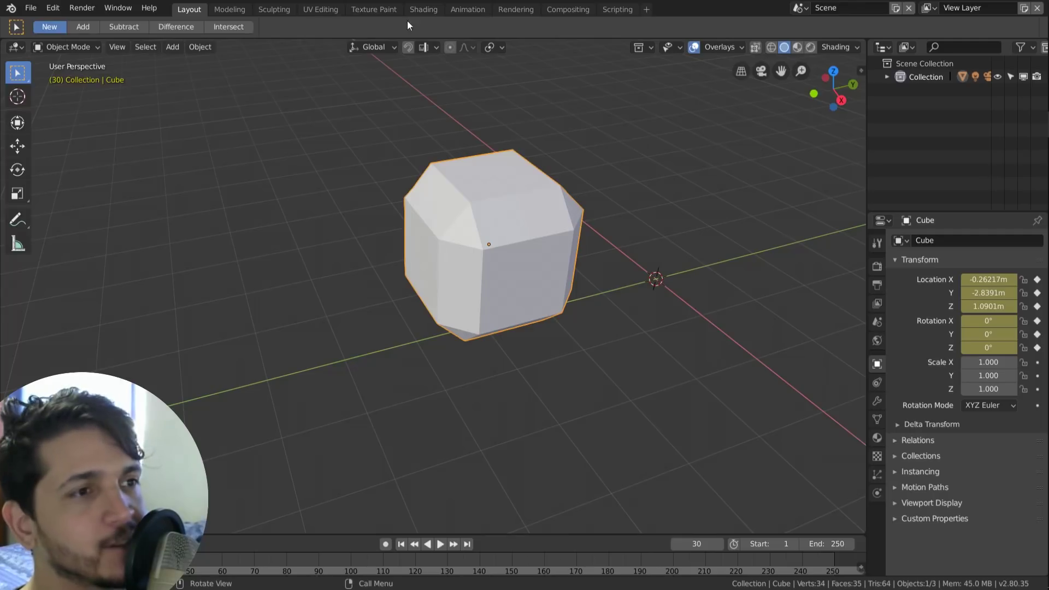
{"action": "left_click", "coordinate": [425, 11]}
- Switch to the Compositing workspace
{"action": "scroll", "coordinate": [522, 215], "scroll_direction": "down", "scroll_amount": 2}
{"action": "scroll", "coordinate": [483, 444], "scroll_direction": "up", "scroll_amount": 3}
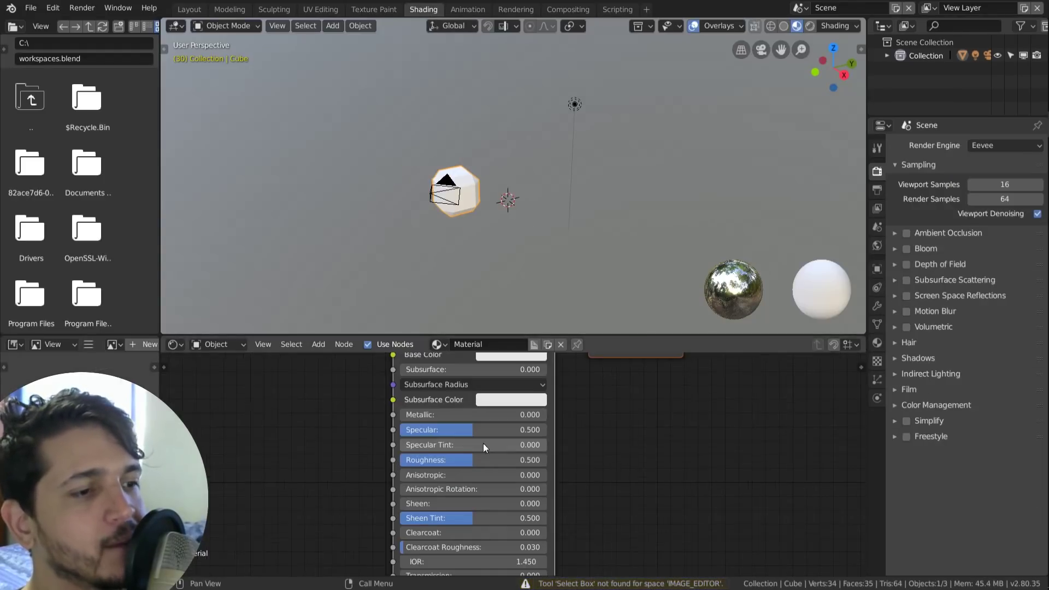
{"action": "scroll", "coordinate": [487, 453], "scroll_direction": "down", "scroll_amount": 2}
{"action": "scroll", "coordinate": [617, 446], "scroll_direction": "up", "scroll_amount": 2}
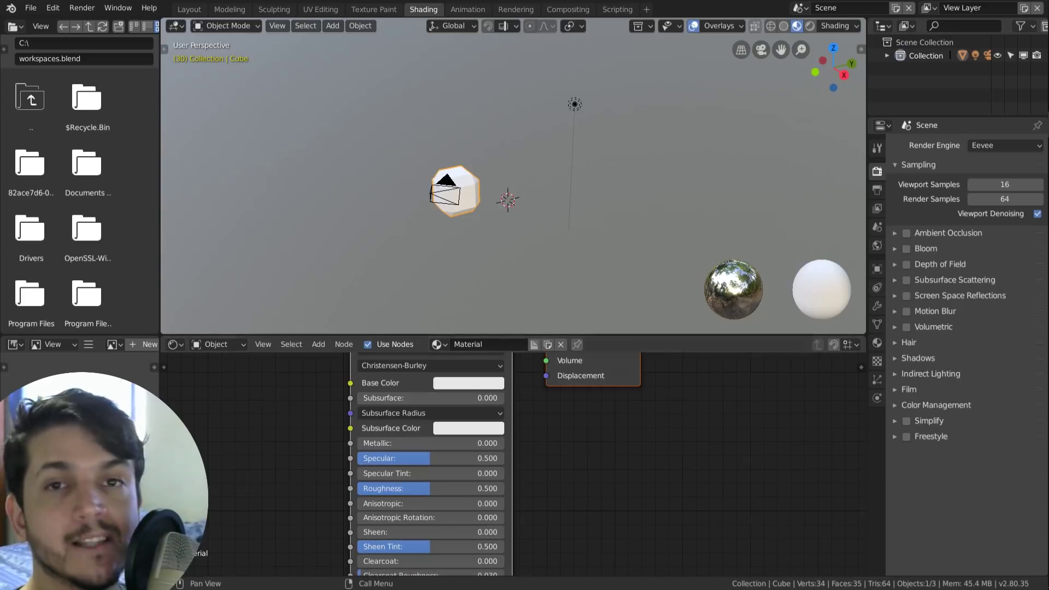
{"action": "left_click", "coordinate": [568, 9]}
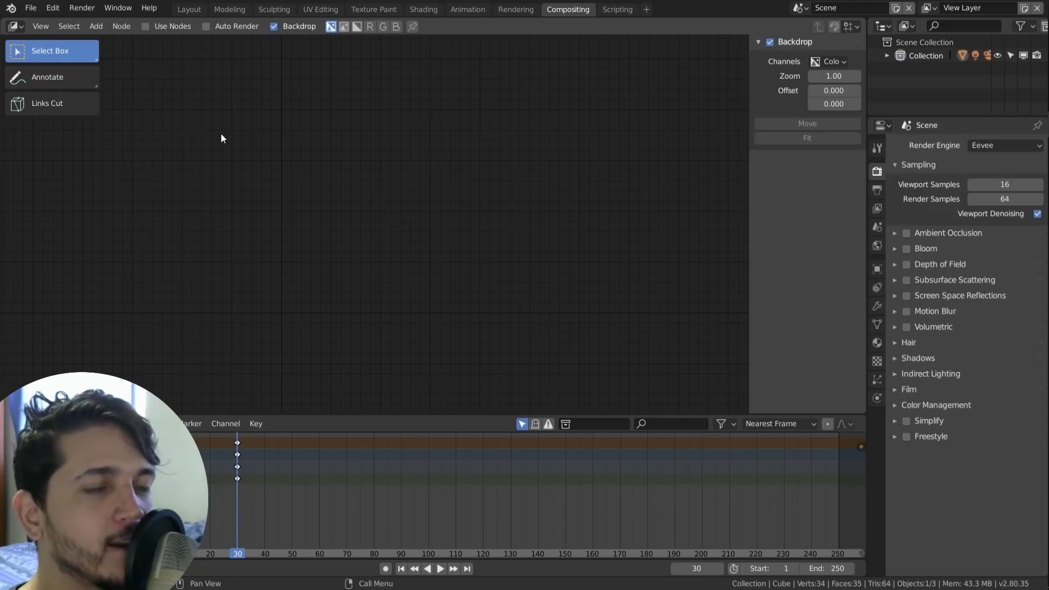
- Browse the Editor Type list in Compositing, then return to the Layout workspace
{"action": "left_click", "coordinate": [14, 26]}
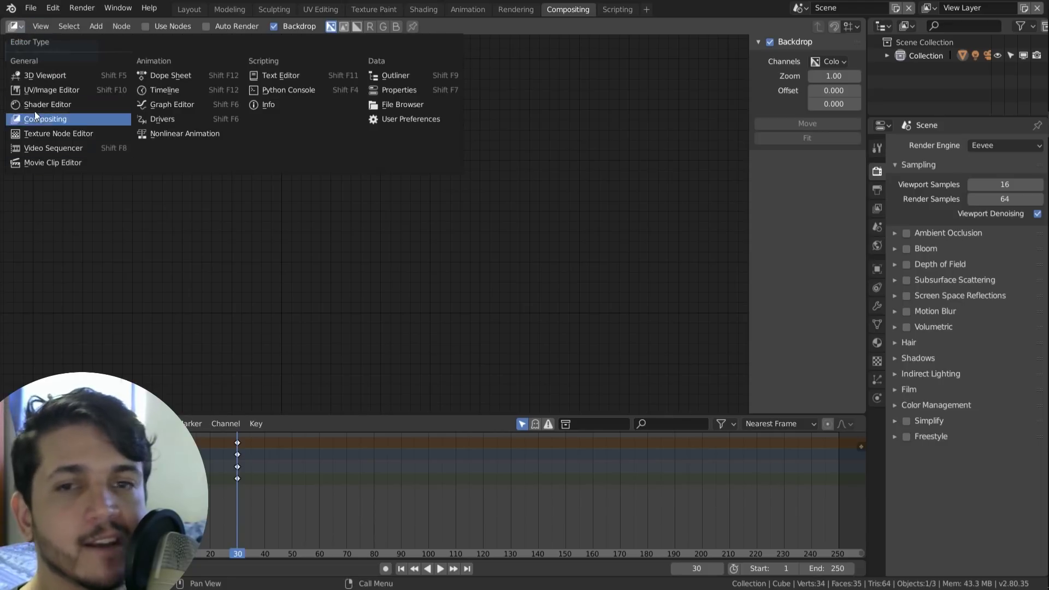
{"action": "left_click", "coordinate": [33, 120]}
{"action": "left_click", "coordinate": [13, 26]}
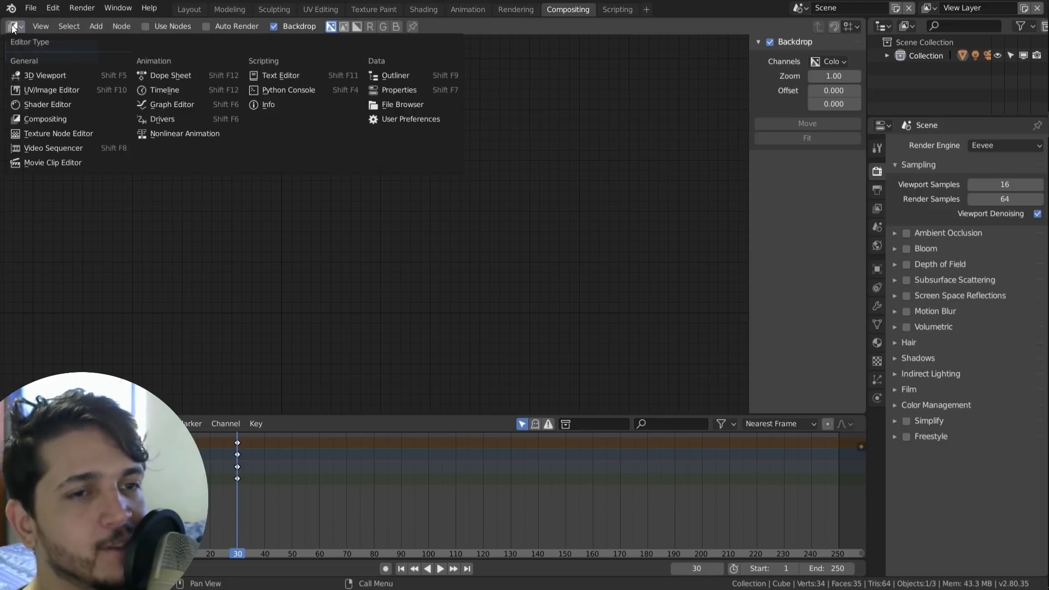
{"action": "left_click", "coordinate": [61, 118]}
{"action": "left_click", "coordinate": [18, 26]}
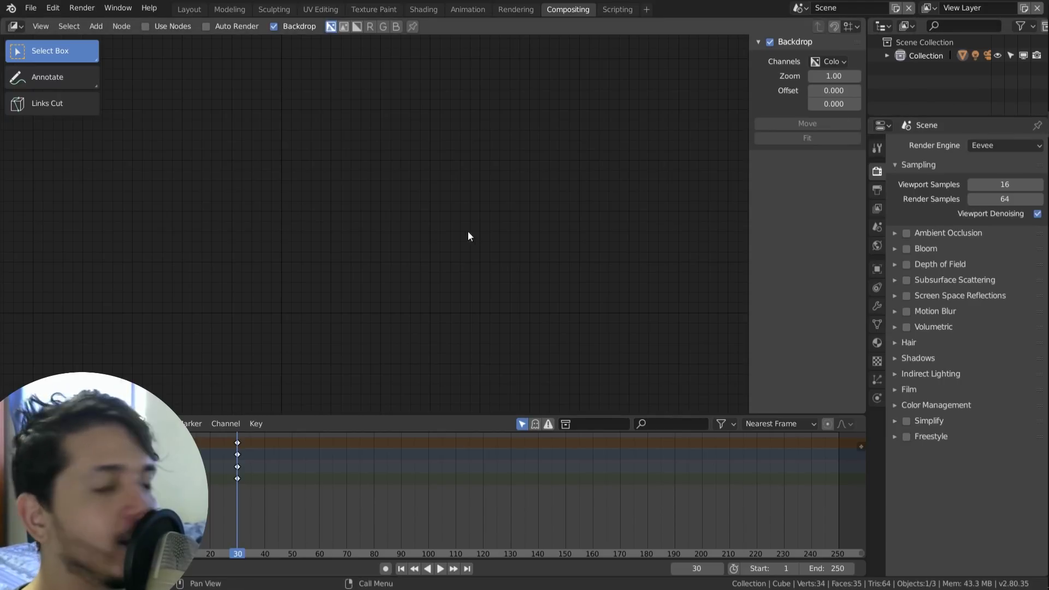
{"action": "left_click", "coordinate": [189, 10]}
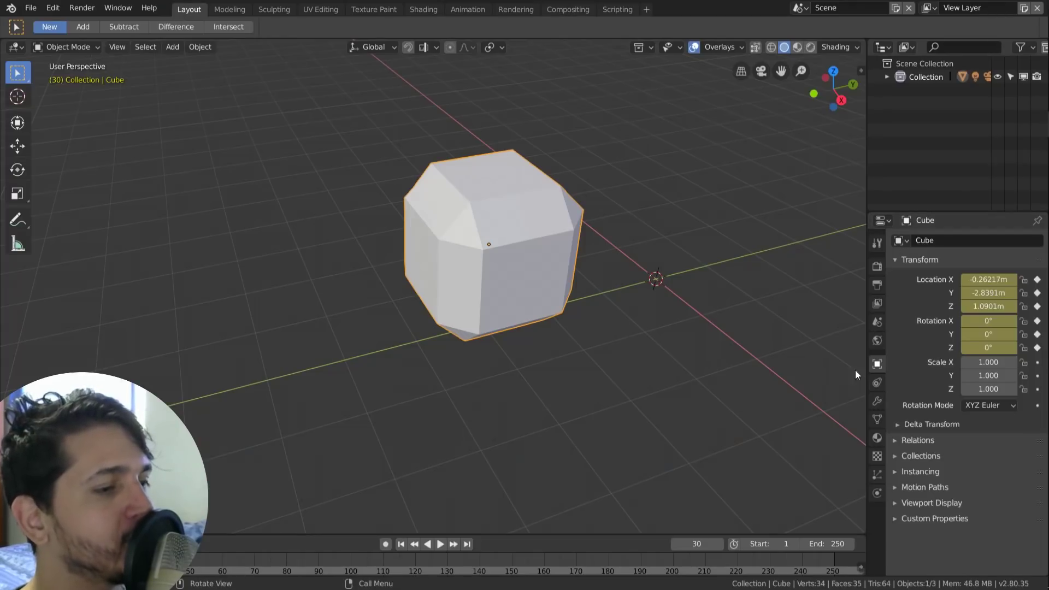
- Show the cube's Physics properties, then the View Layer, Render, Output and World tabs
{"action": "left_click", "coordinate": [878, 496]}
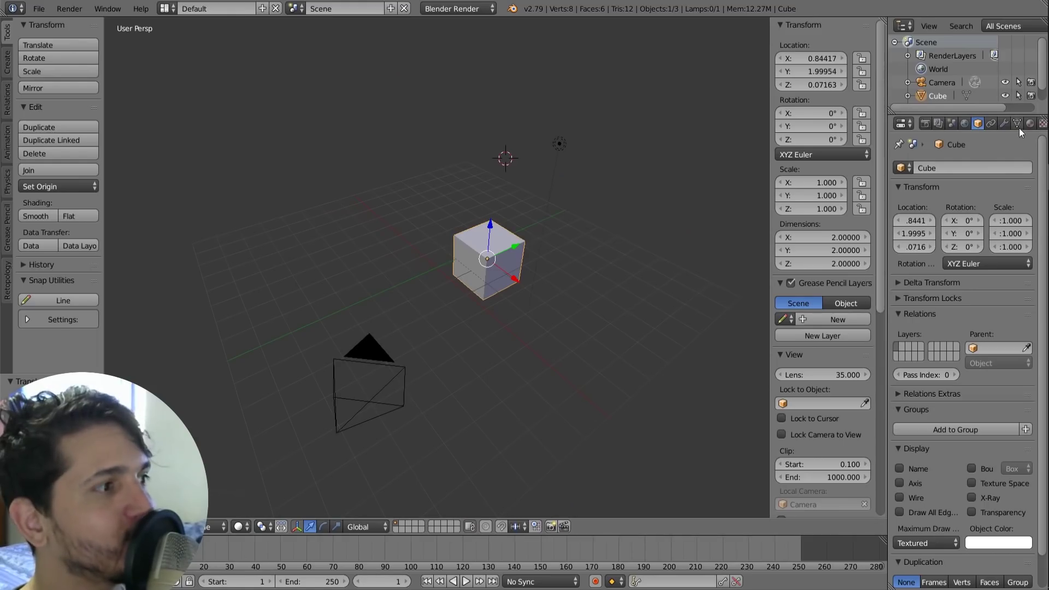
{"action": "scroll", "coordinate": [1027, 127], "scroll_direction": "down", "scroll_amount": 3}
{"action": "left_click", "coordinate": [987, 124]}
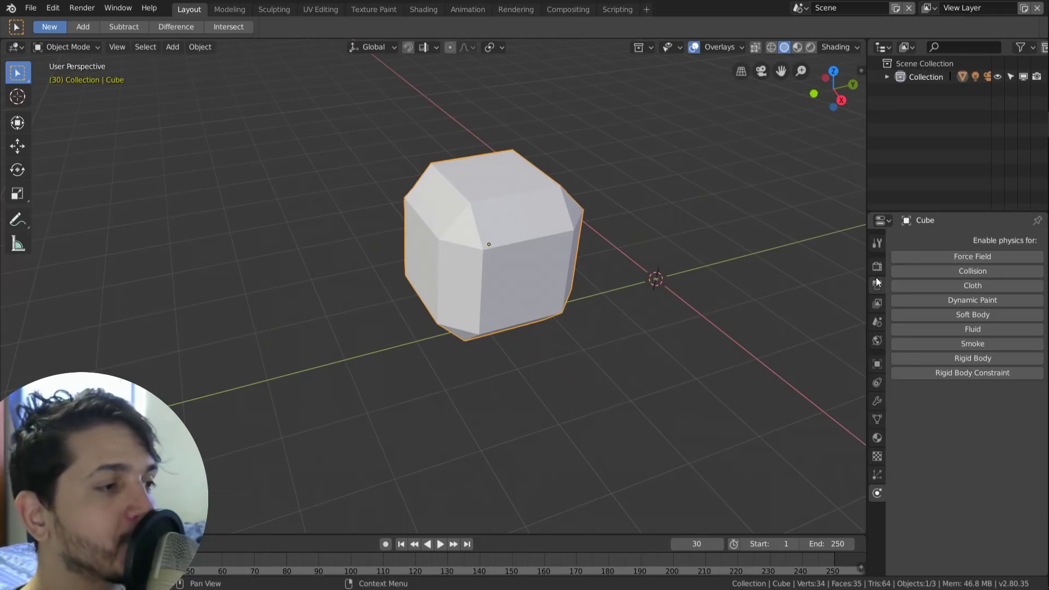
{"action": "left_click", "coordinate": [876, 303]}
{"action": "left_click", "coordinate": [876, 267]}
{"action": "left_click", "coordinate": [877, 285]}
{"action": "left_click", "coordinate": [877, 340]}
- Browse the Material, Modifier, Texture and Particle tabs, then step back up the tab list
{"action": "left_click", "coordinate": [877, 438]}
{"action": "left_click", "coordinate": [876, 400]}
{"action": "left_click", "coordinate": [876, 457]}
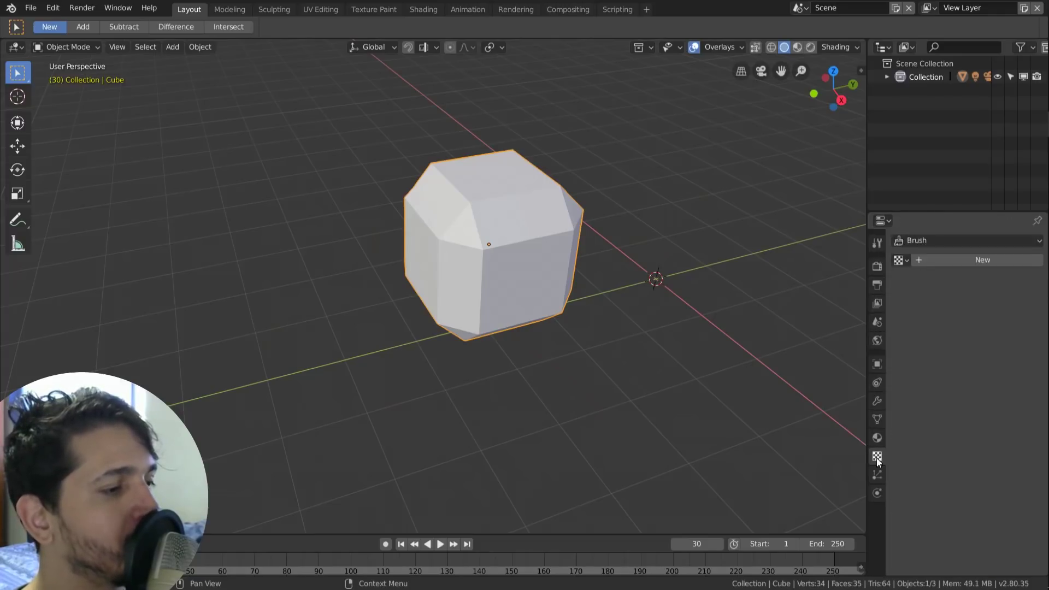
{"action": "left_click", "coordinate": [877, 400]}
{"action": "left_click", "coordinate": [876, 321]}
{"action": "left_click", "coordinate": [877, 285]}
{"action": "left_click", "coordinate": [876, 242]}
- View the Output, Object Constraints and Tool tabs, then activate the Transform tool
{"action": "left_click", "coordinate": [877, 284]}
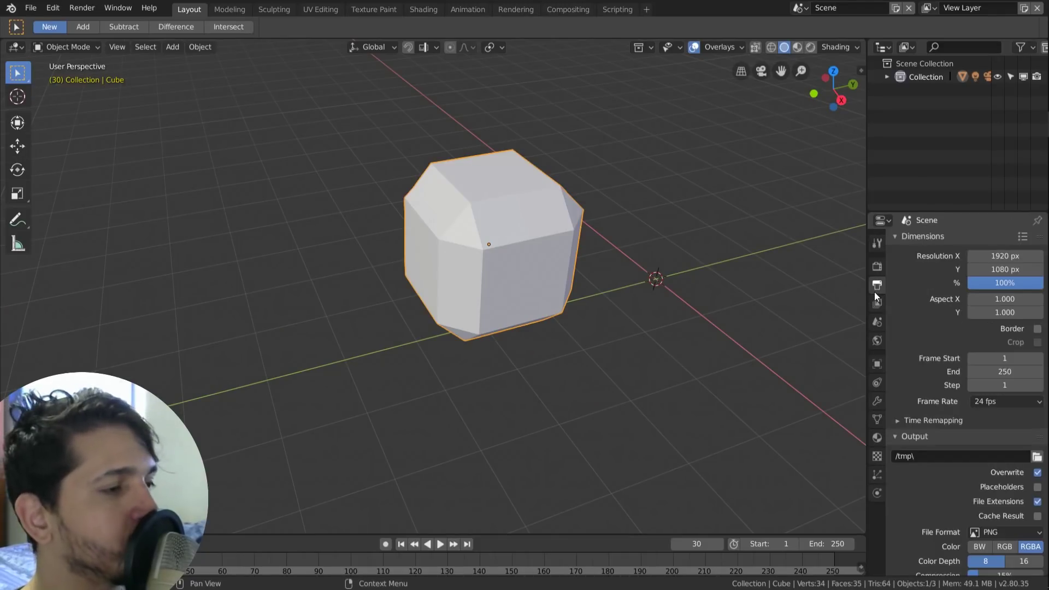
{"action": "left_click", "coordinate": [877, 341]}
{"action": "left_click", "coordinate": [877, 382]}
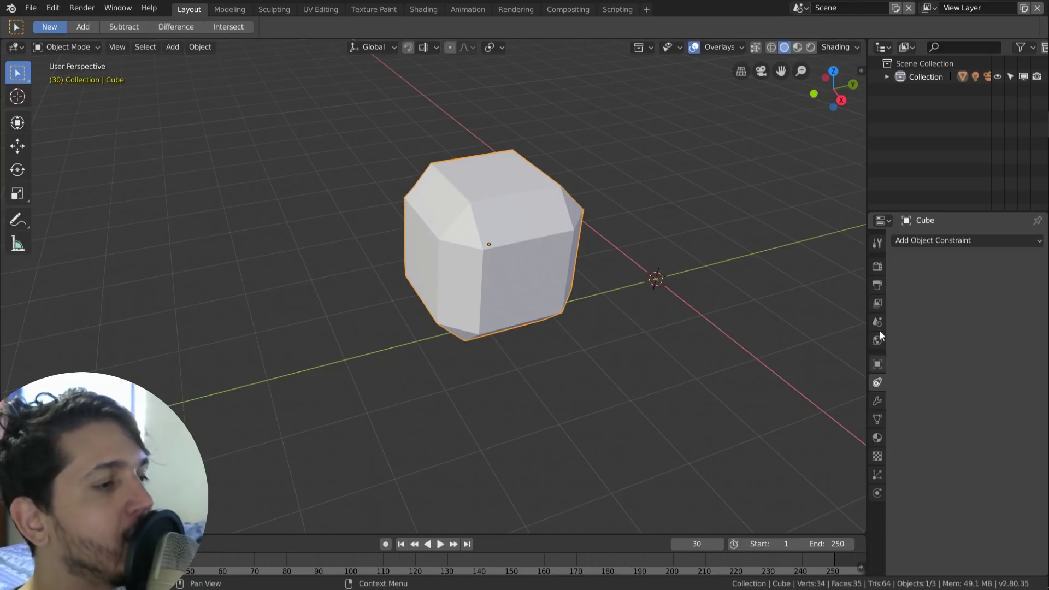
{"action": "left_click", "coordinate": [877, 242]}
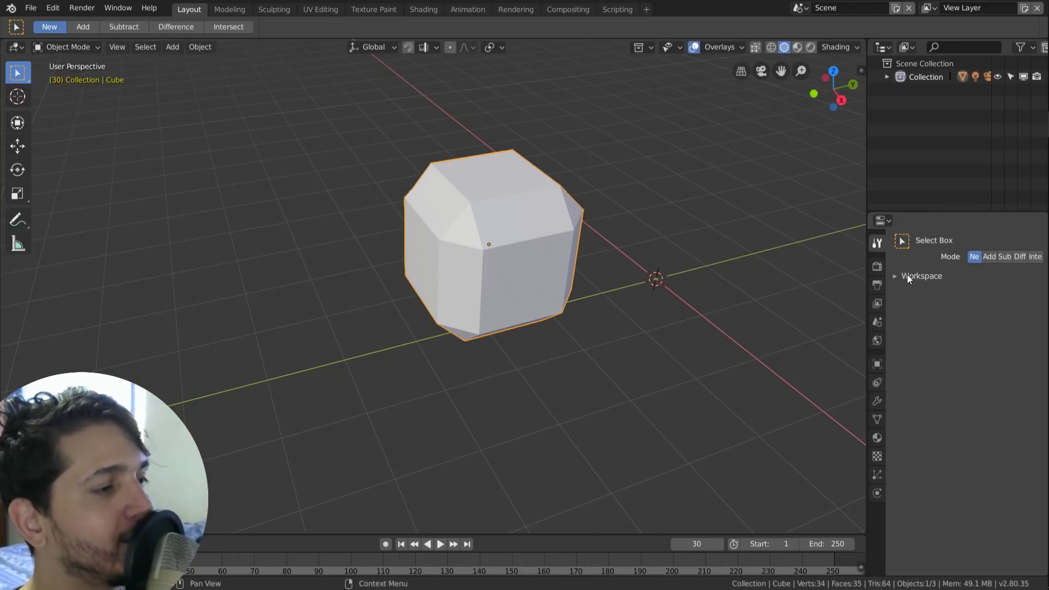
{"action": "left_click", "coordinate": [17, 126]}
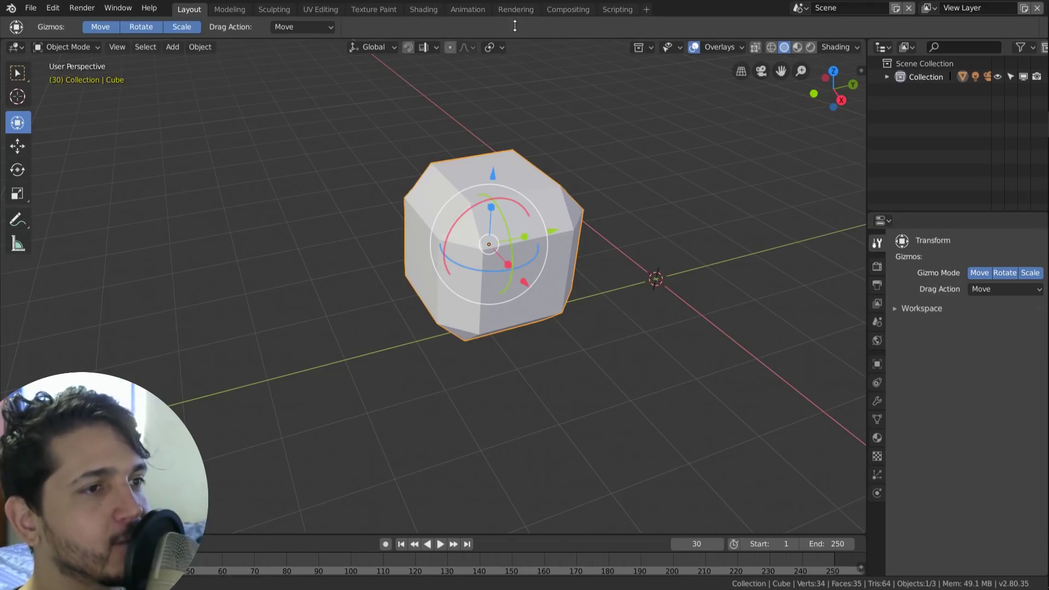
- Hide and restore the tool settings bar, then show the Render properties
{"action": "left_click_drag", "start_coordinate": [514, 37], "coordinate": [514, 7]}
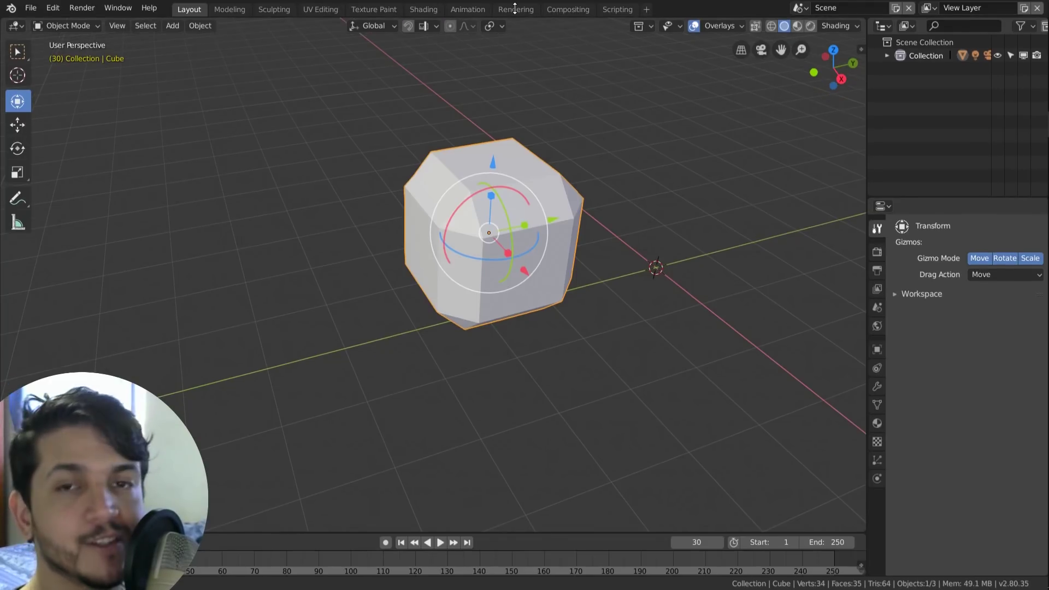
{"action": "left_click_drag", "start_coordinate": [514, 7], "coordinate": [517, 47]}
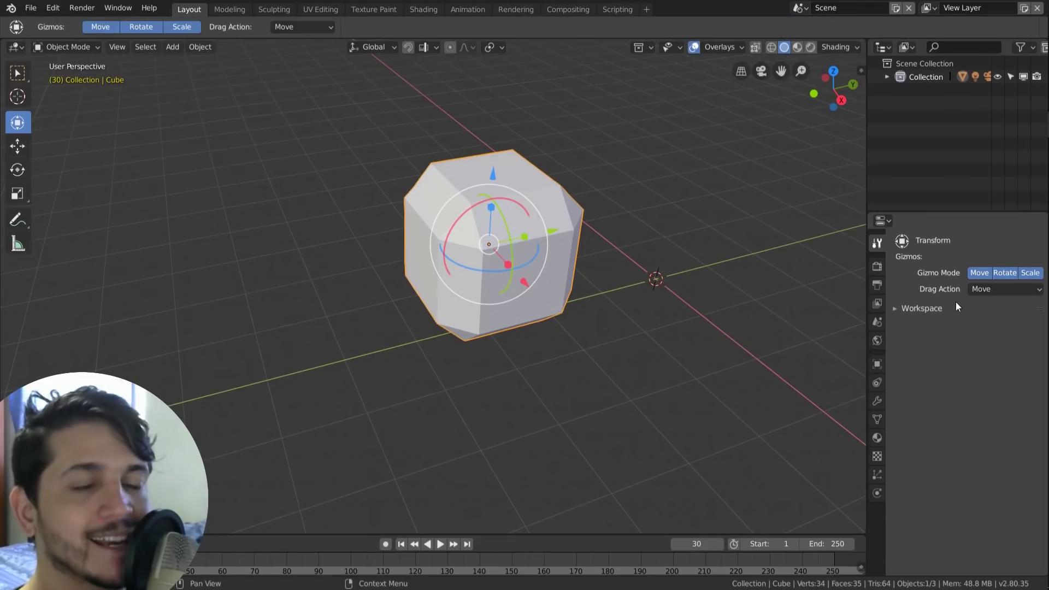
{"action": "left_click", "coordinate": [888, 224]}
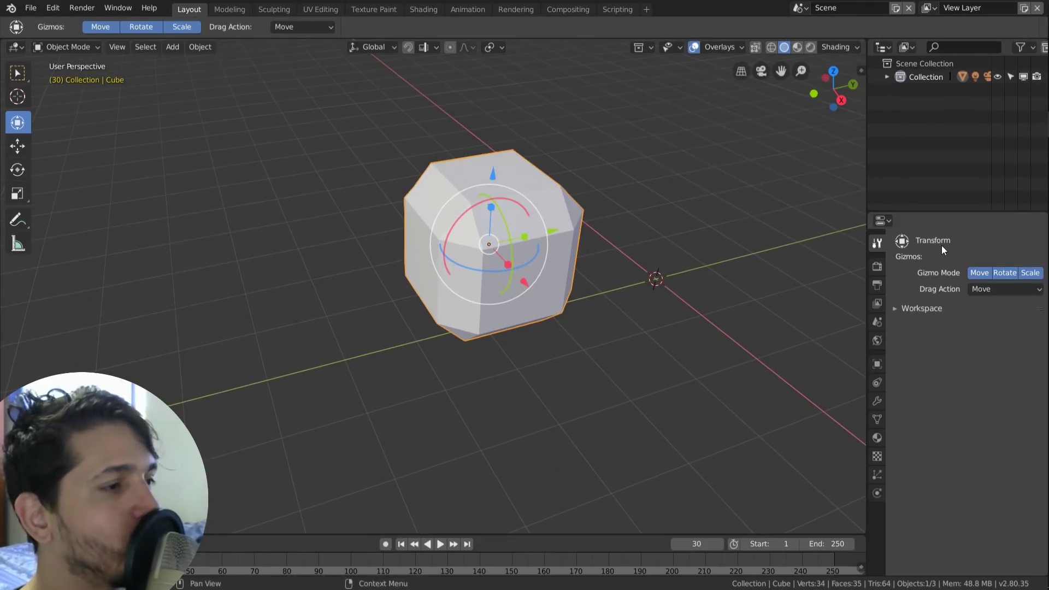
{"action": "left_click", "coordinate": [876, 267]}
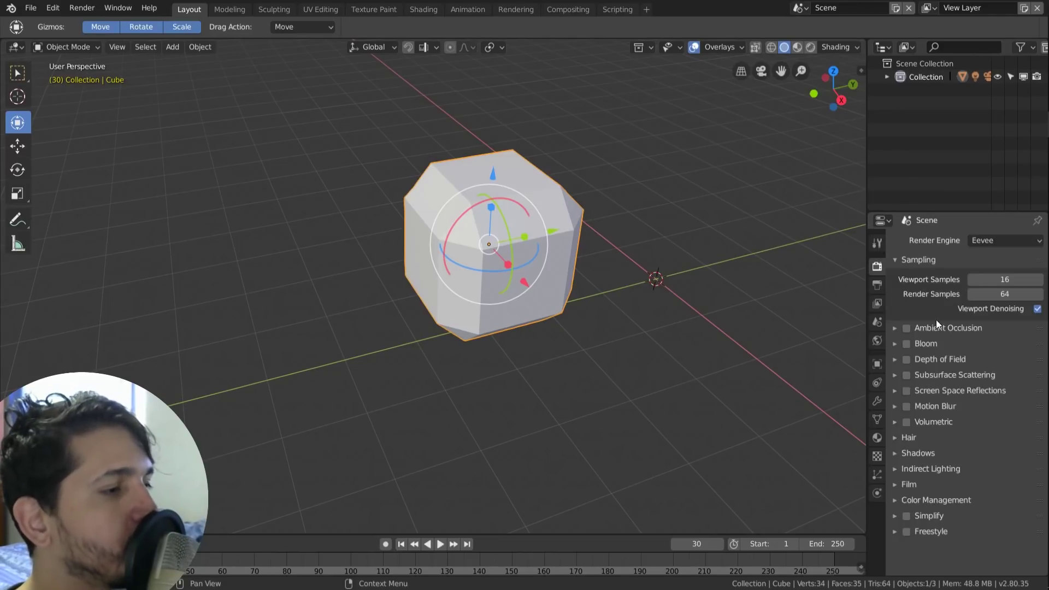
- Peek at Ambient Occlusion and Bloom, collapse Sampling, keep Eevee, and box-select the cube
{"action": "left_click", "coordinate": [900, 330]}
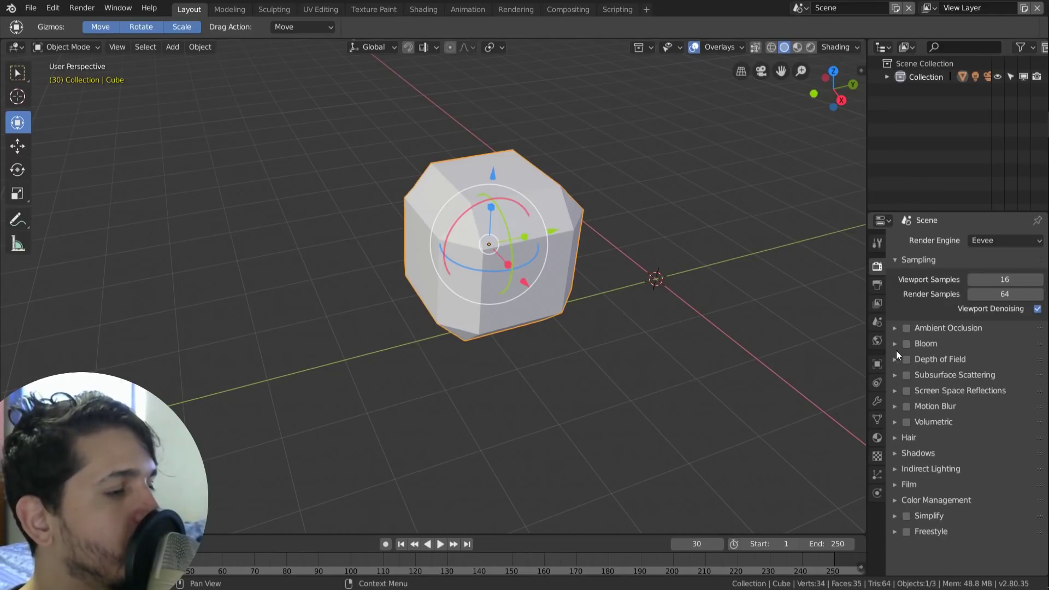
{"action": "left_click", "coordinate": [895, 345]}
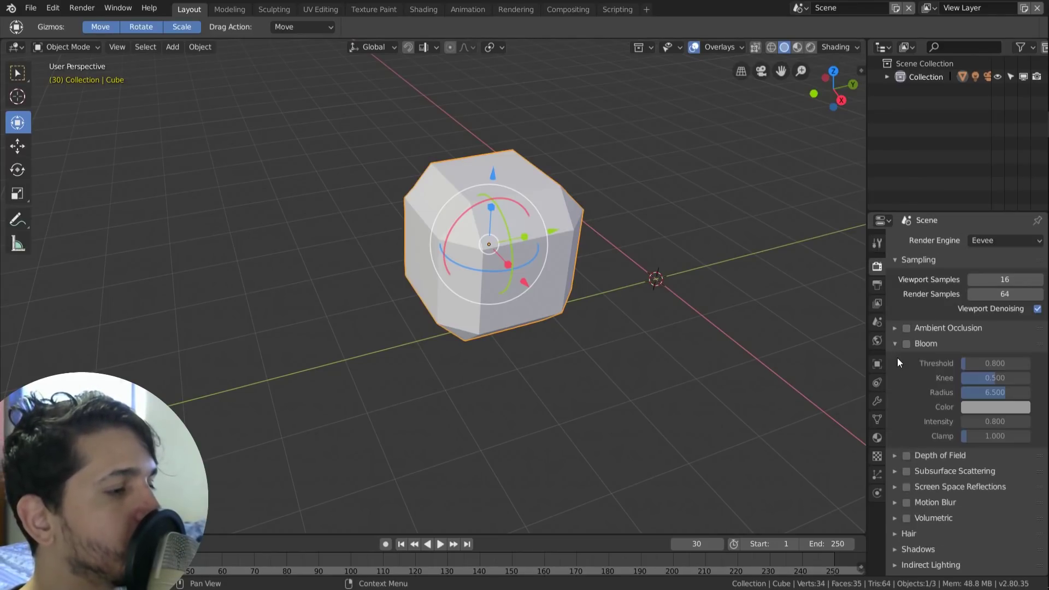
{"action": "left_click", "coordinate": [894, 264]}
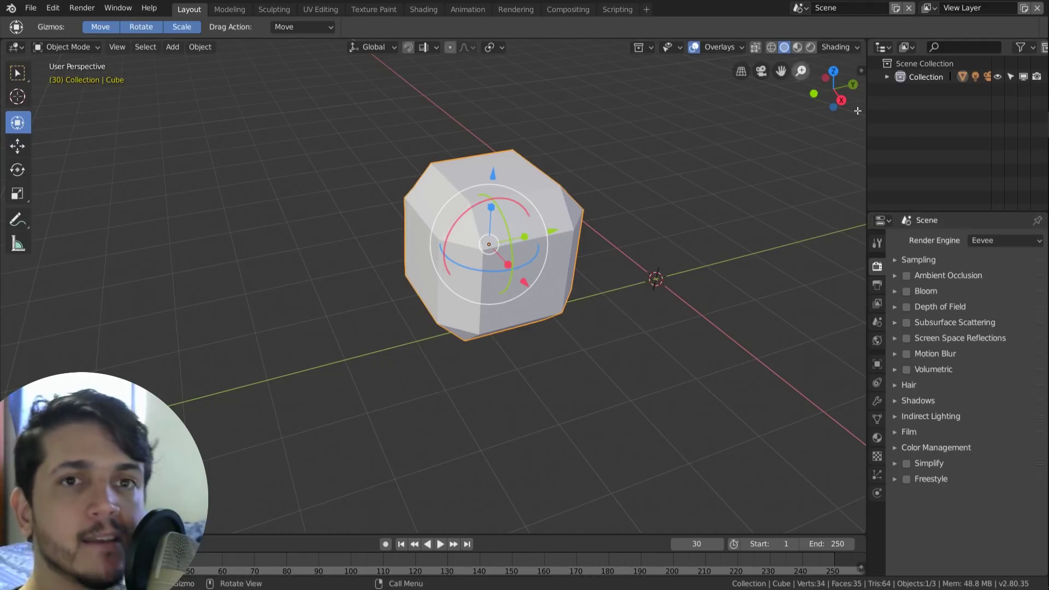
{"action": "left_click", "coordinate": [991, 240]}
{"action": "left_click", "coordinate": [983, 240]}
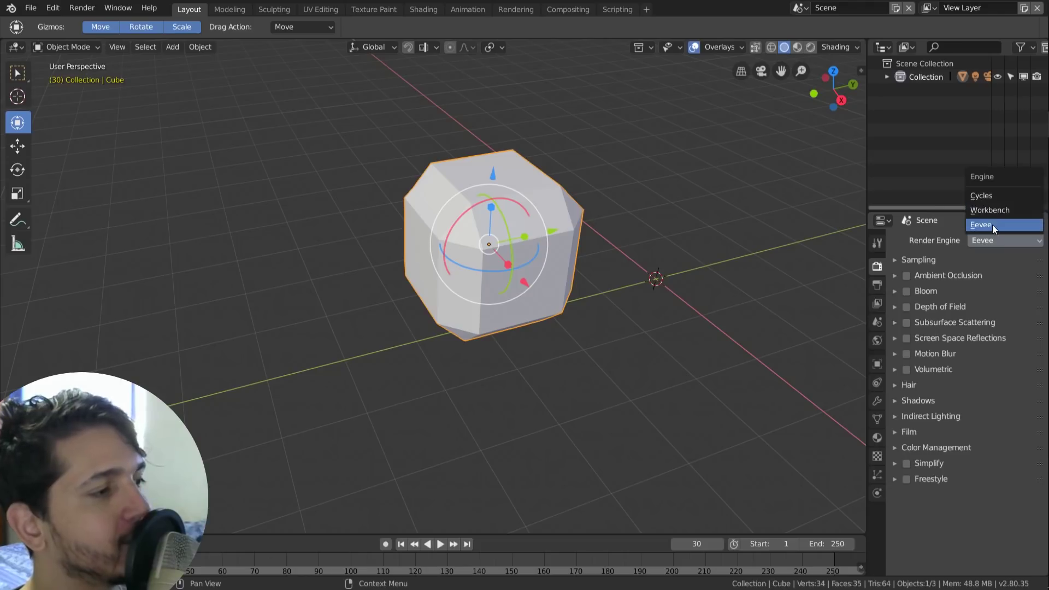
{"action": "left_click", "coordinate": [977, 225]}
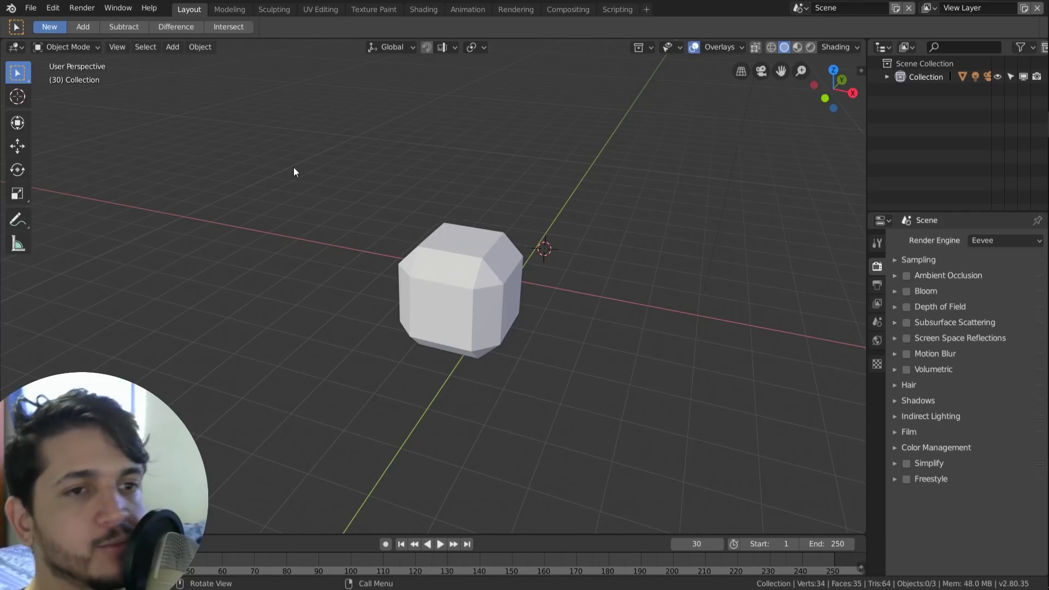
{"action": "left_click_drag", "start_coordinate": [342, 128], "coordinate": [601, 311]}
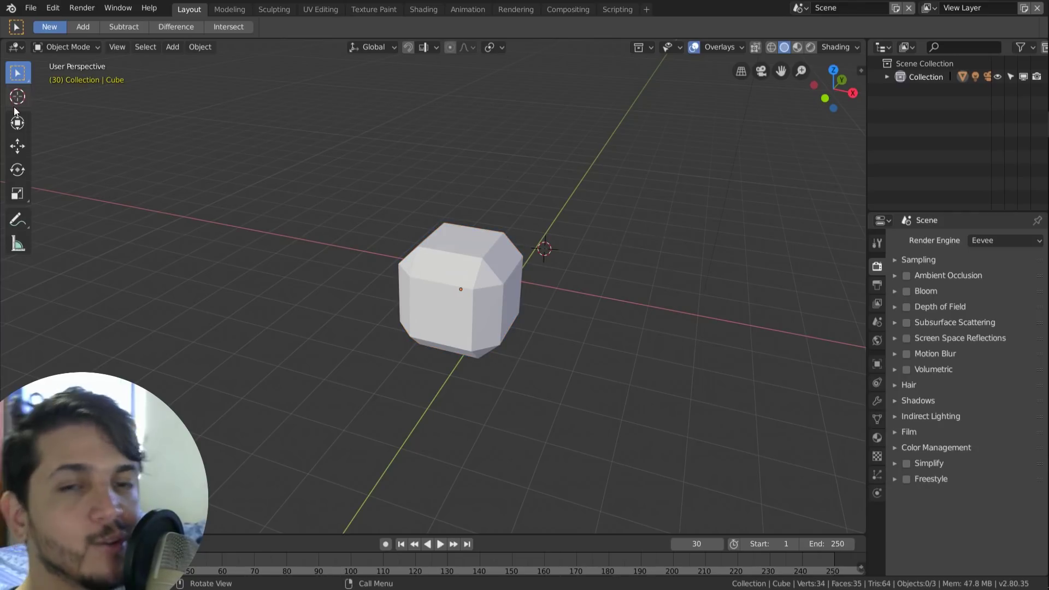
- Activate the Move tool, preview the UV Editing workspace, then return to Layout
{"action": "left_click", "coordinate": [17, 144]}
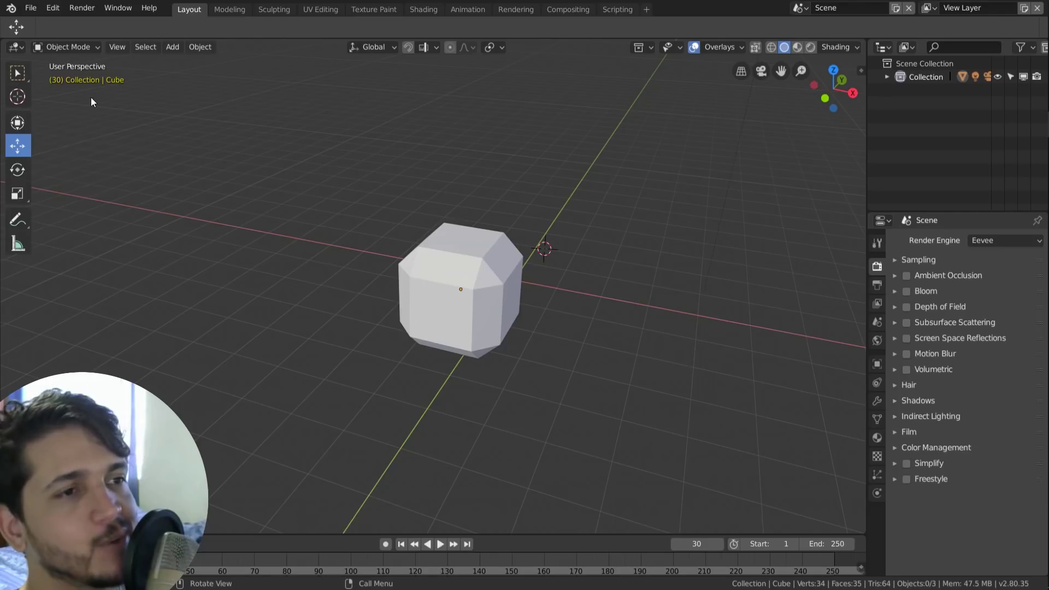
{"action": "left_click", "coordinate": [224, 9]}
{"action": "left_click", "coordinate": [321, 9]}
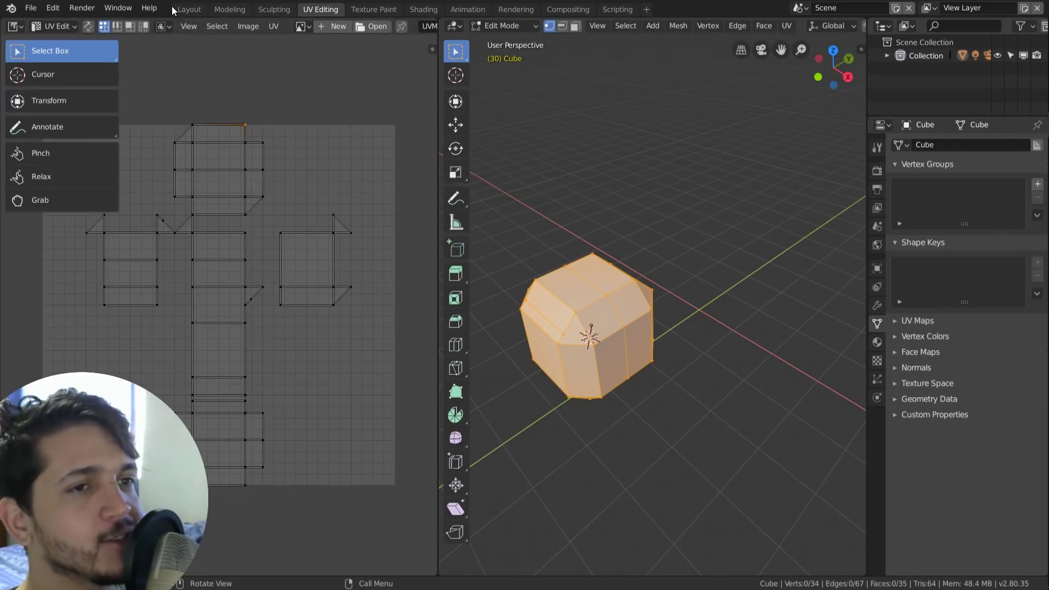
{"action": "left_click", "coordinate": [186, 10]}
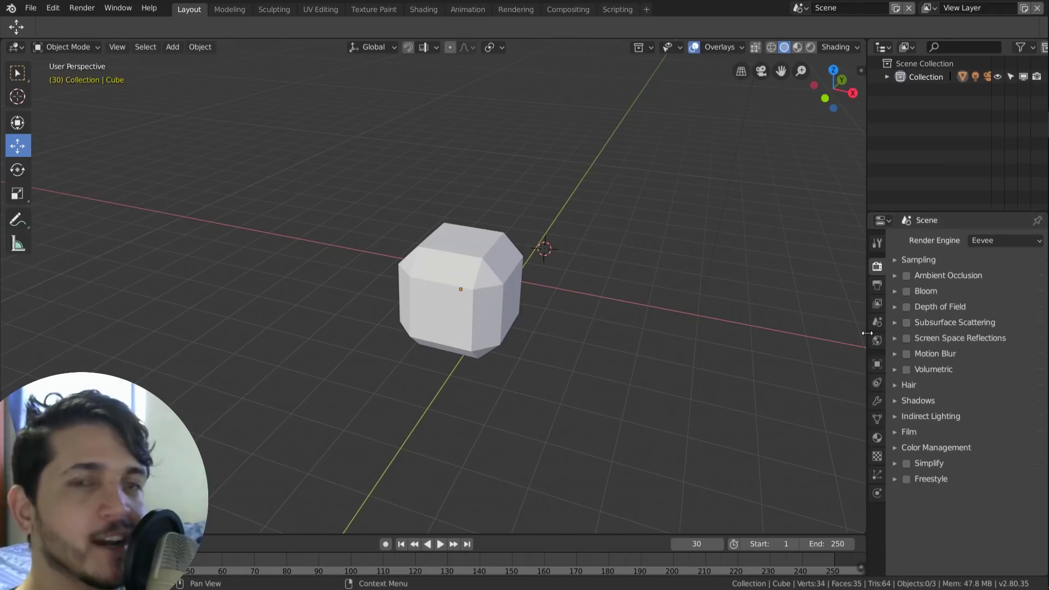
- Glance at the cube's object and modifier properties, then return to Eevee render settings
{"action": "left_click", "coordinate": [877, 285]}
{"action": "left_click", "coordinate": [876, 364]}
{"action": "left_click", "coordinate": [877, 266]}
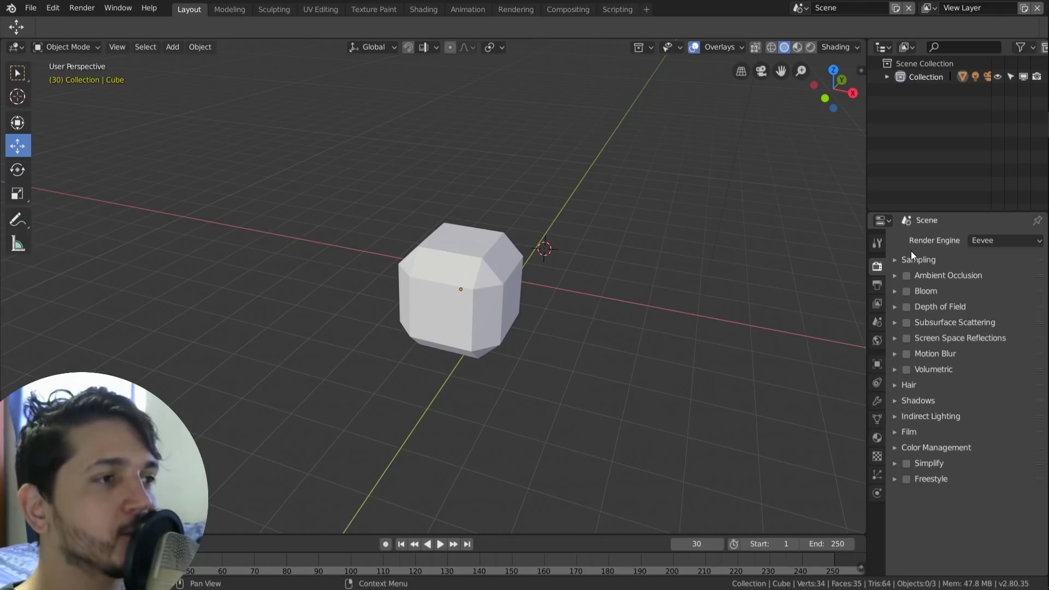
- Show the viewport shading popover's Studio lighting preset thumbnails
{"action": "left_click", "coordinate": [841, 46]}
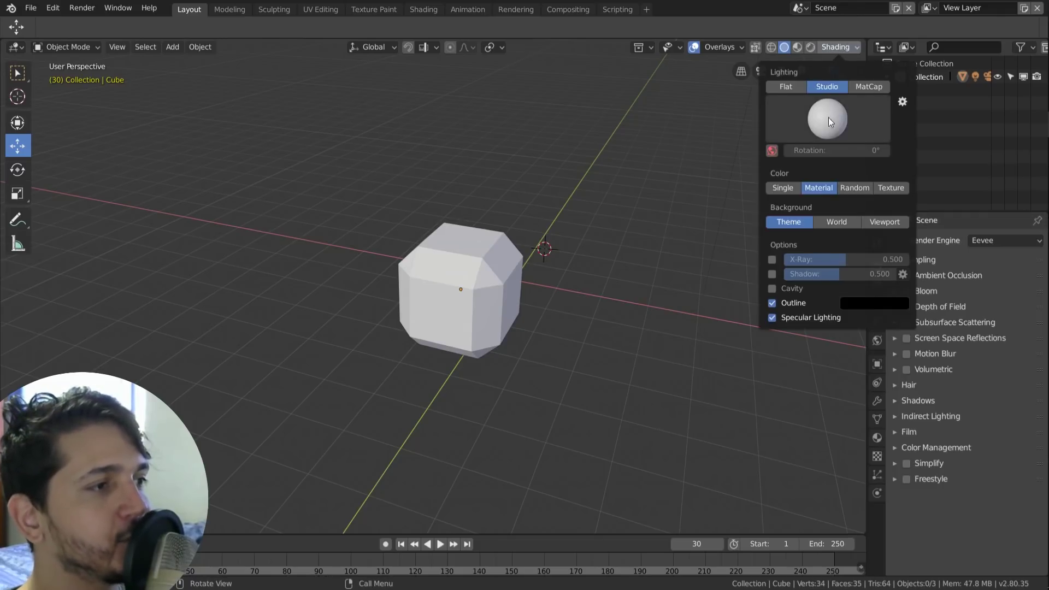
{"action": "left_click", "coordinate": [856, 107]}
{"action": "left_click", "coordinate": [798, 123]}
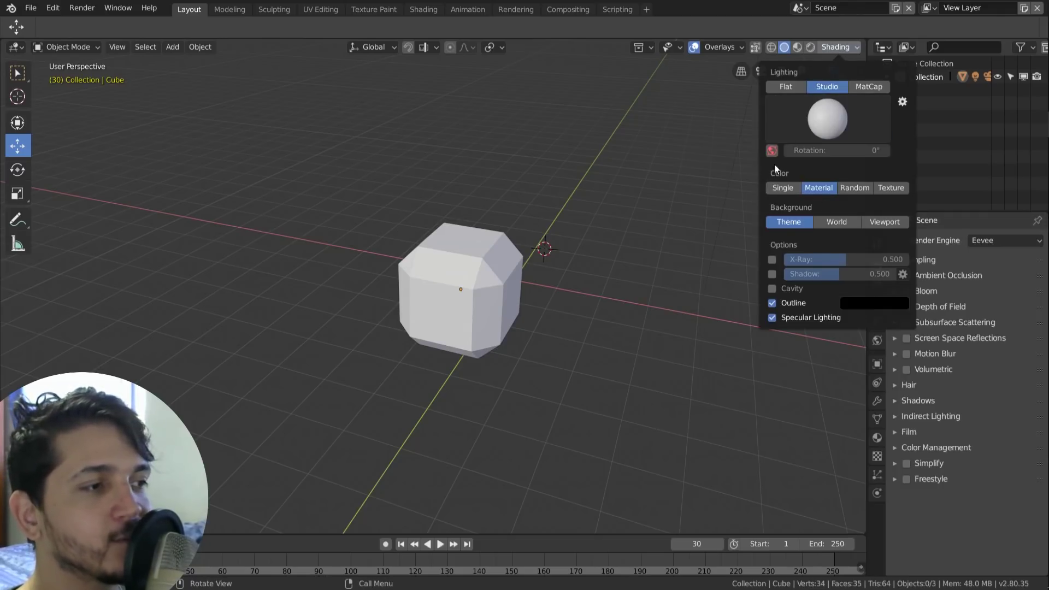
{"action": "left_click", "coordinate": [798, 120]}
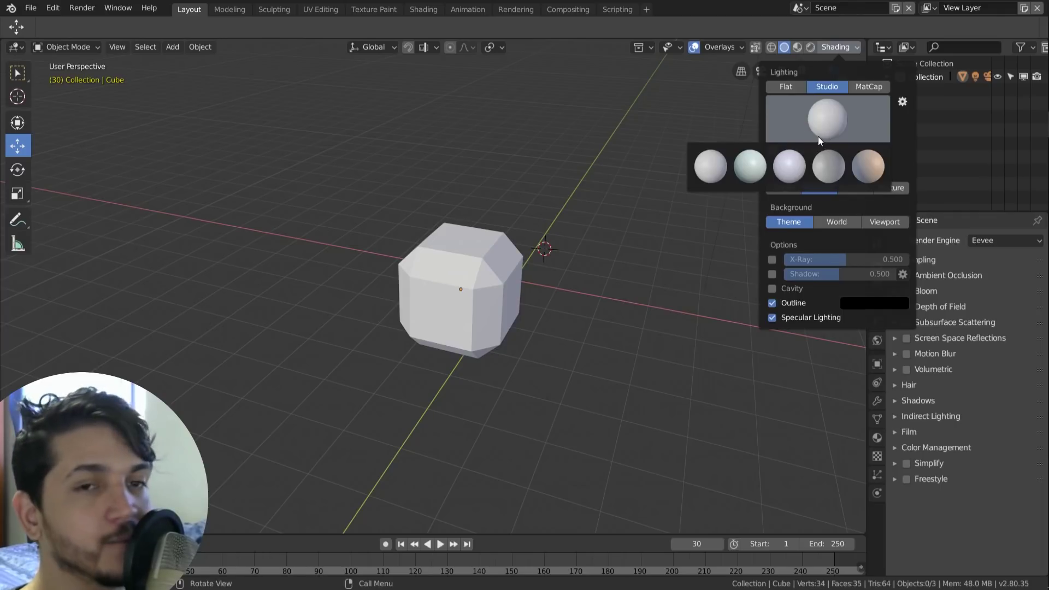